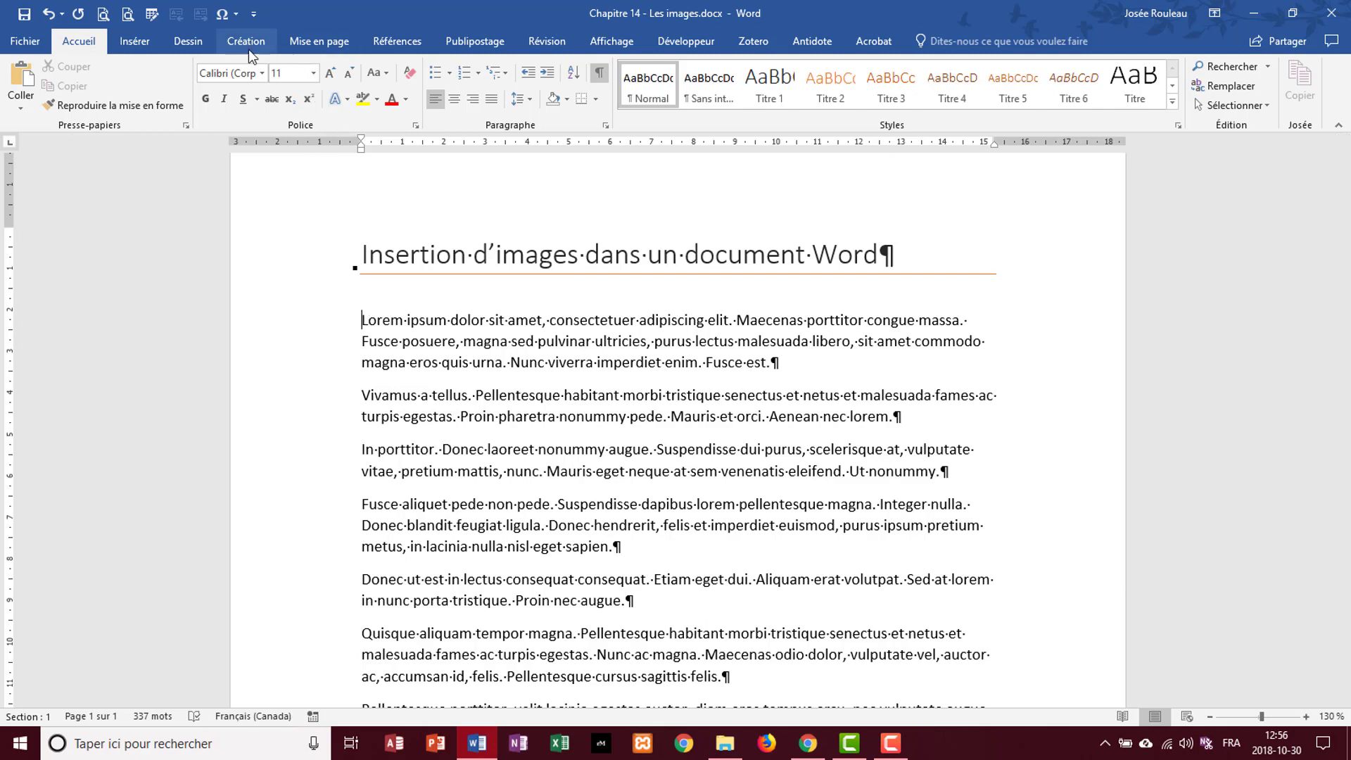
- Insert the picture planeteterre.png from the Documents folder at the start of the first paragraph
click(146, 40)
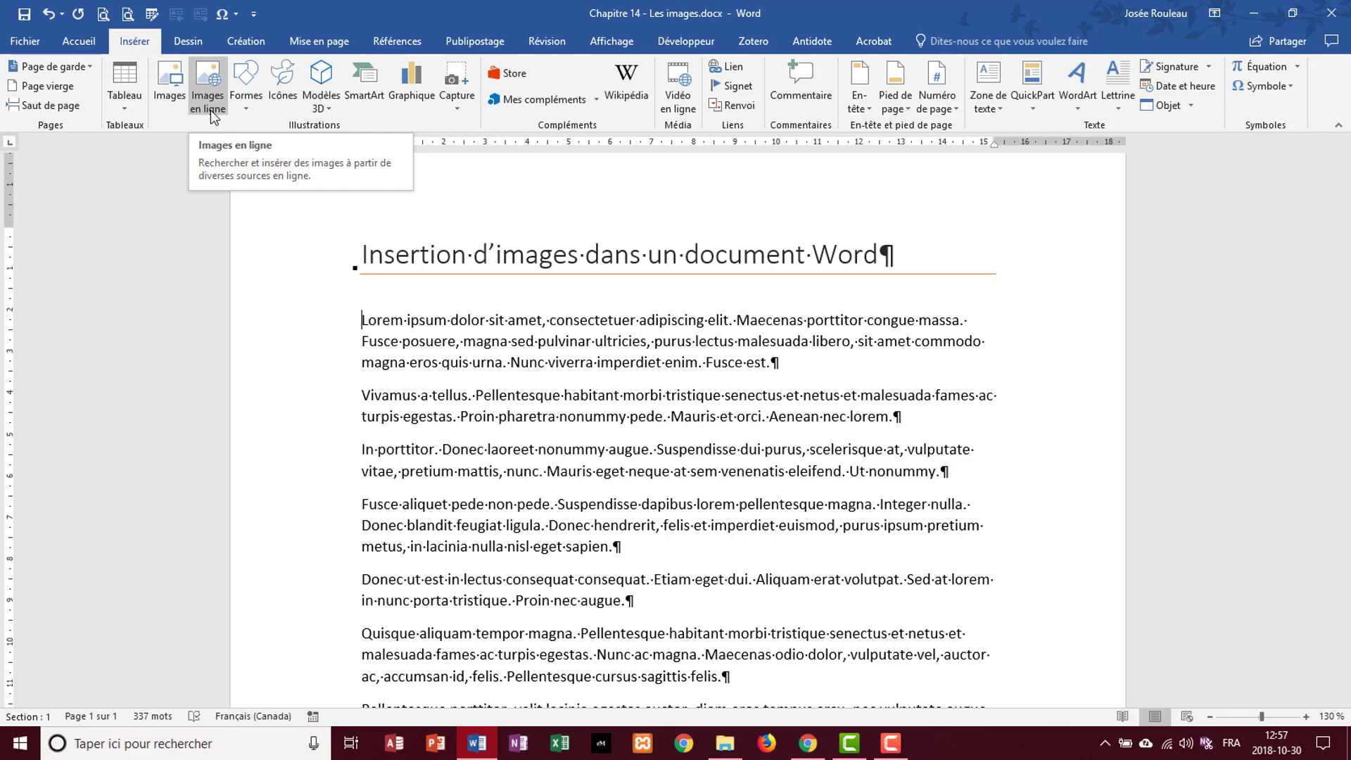
click(171, 100)
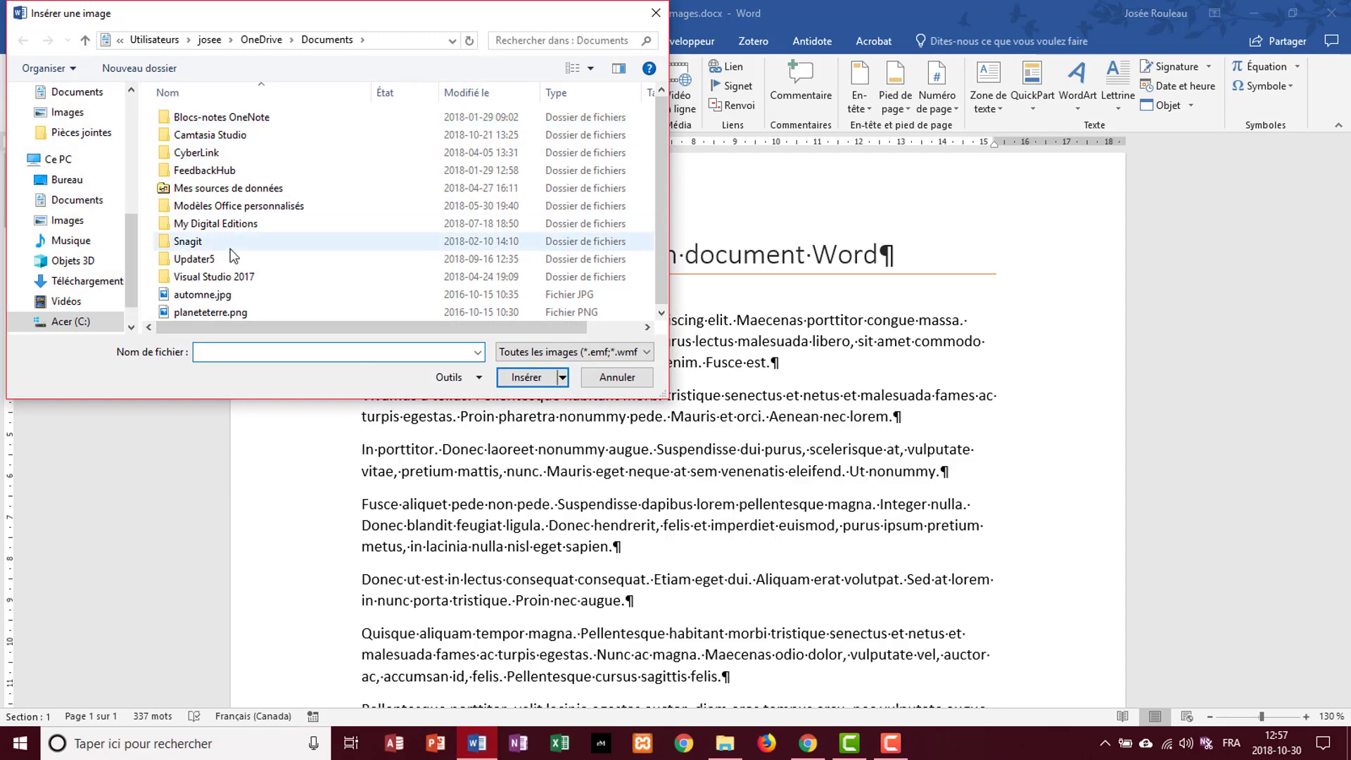
click(198, 312)
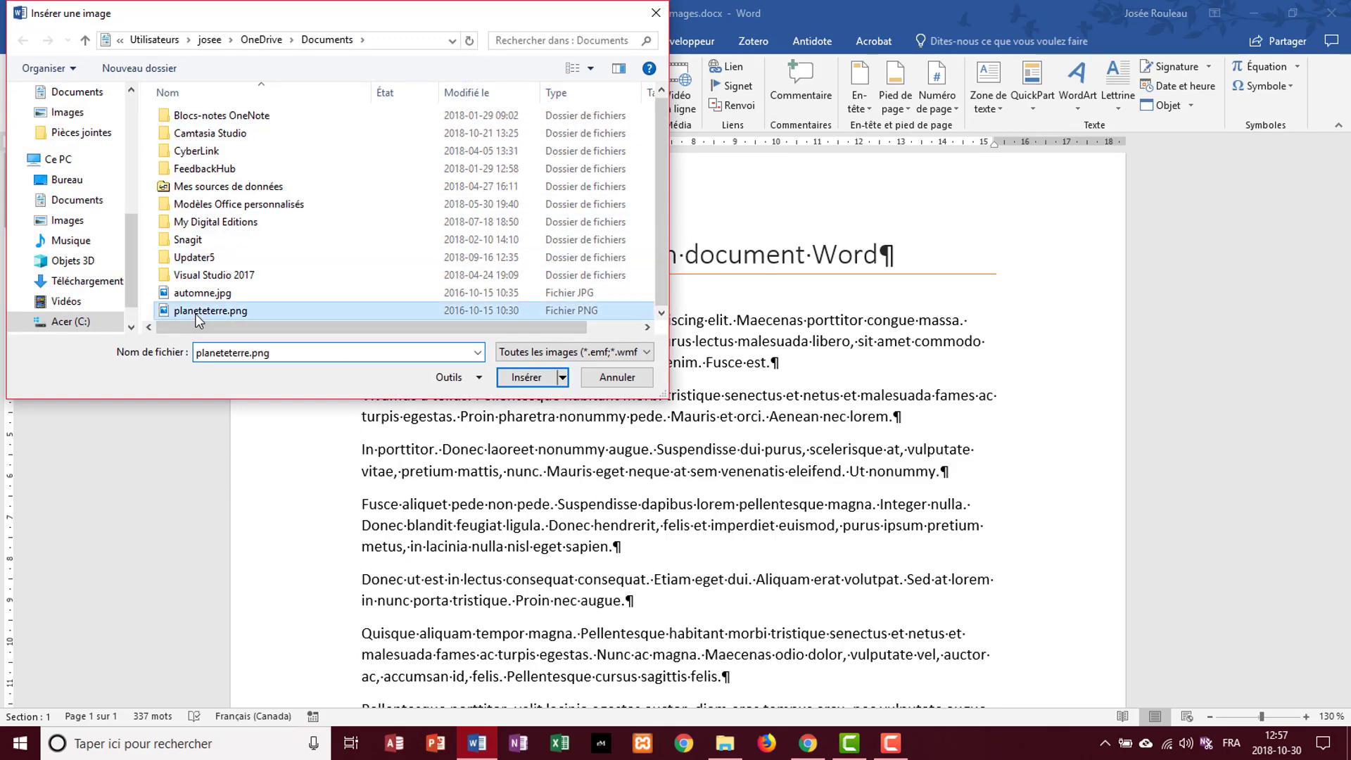
double_click(197, 316)
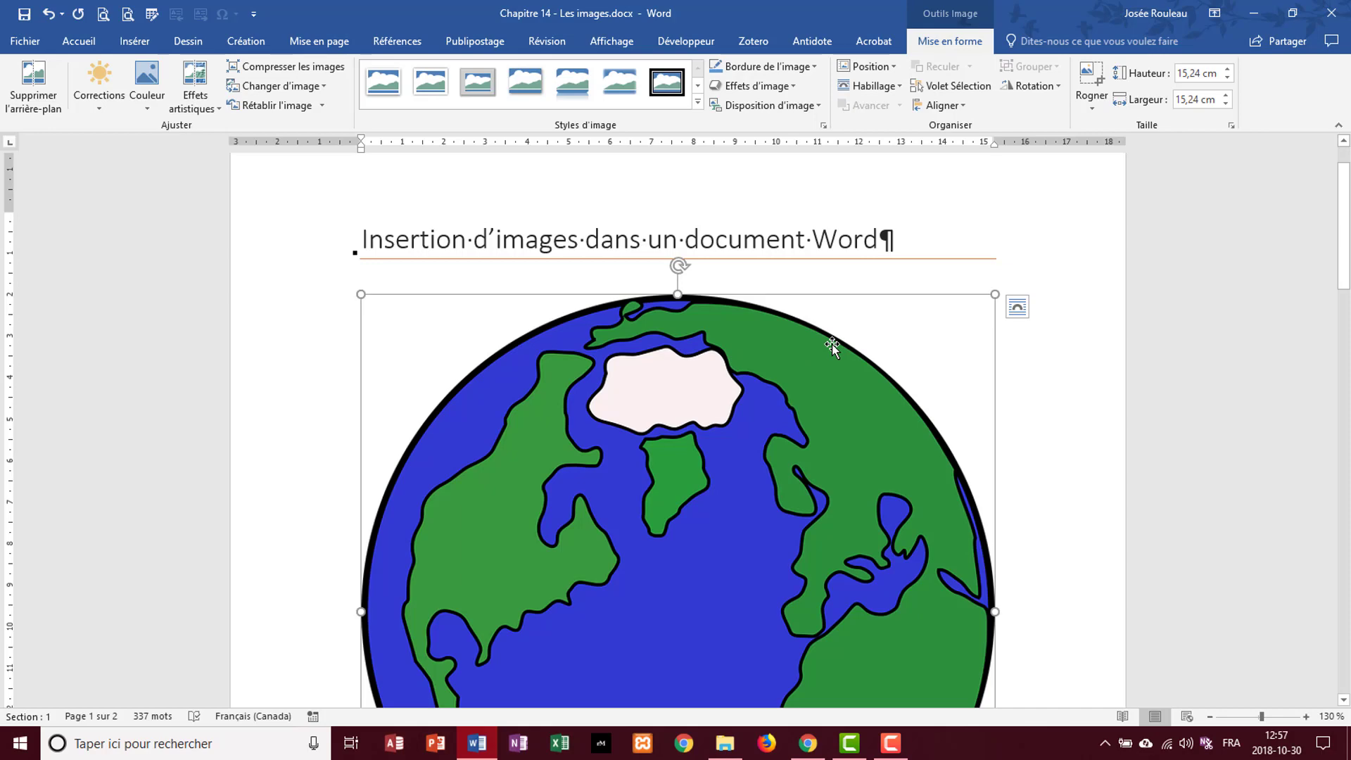
- Try flattening the globe image vertically from its upper edge, and undo the distortion
drag(679, 292, 668, 484)
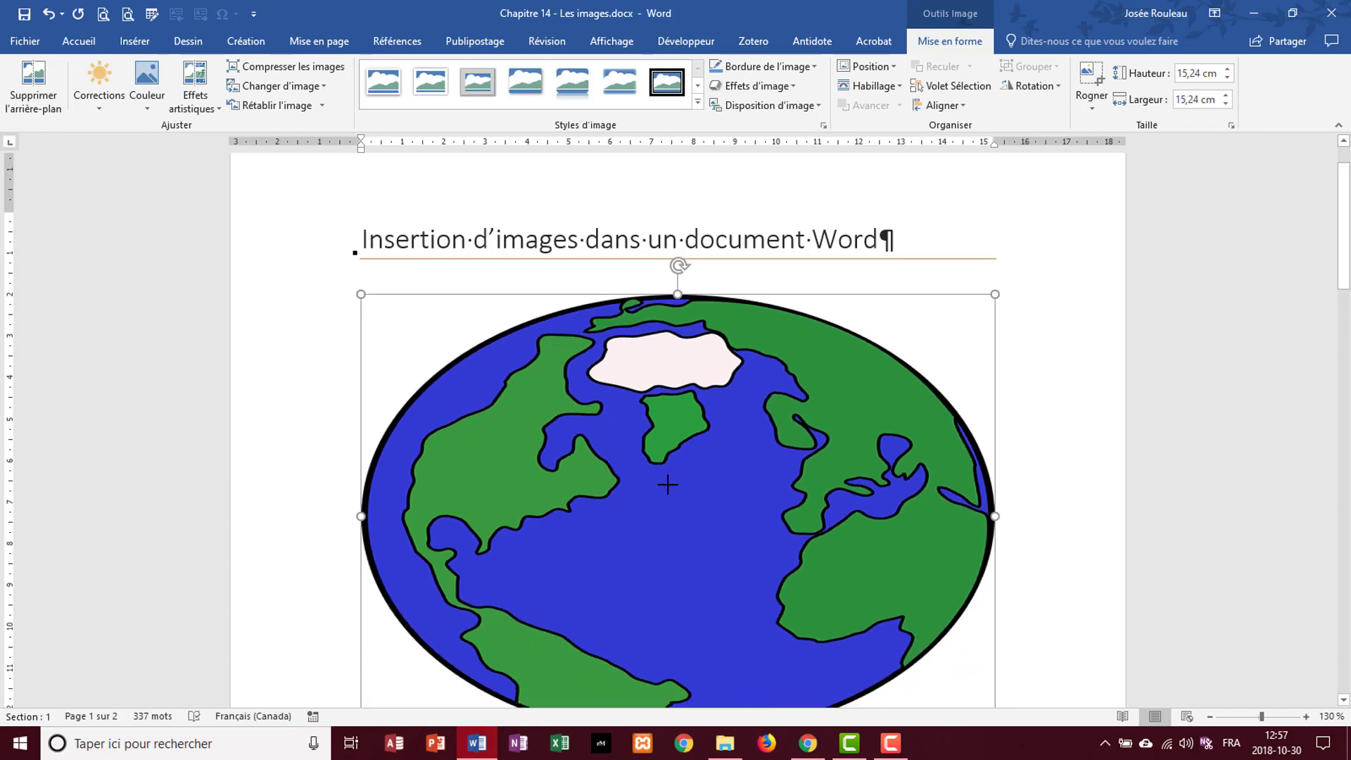
click(48, 15)
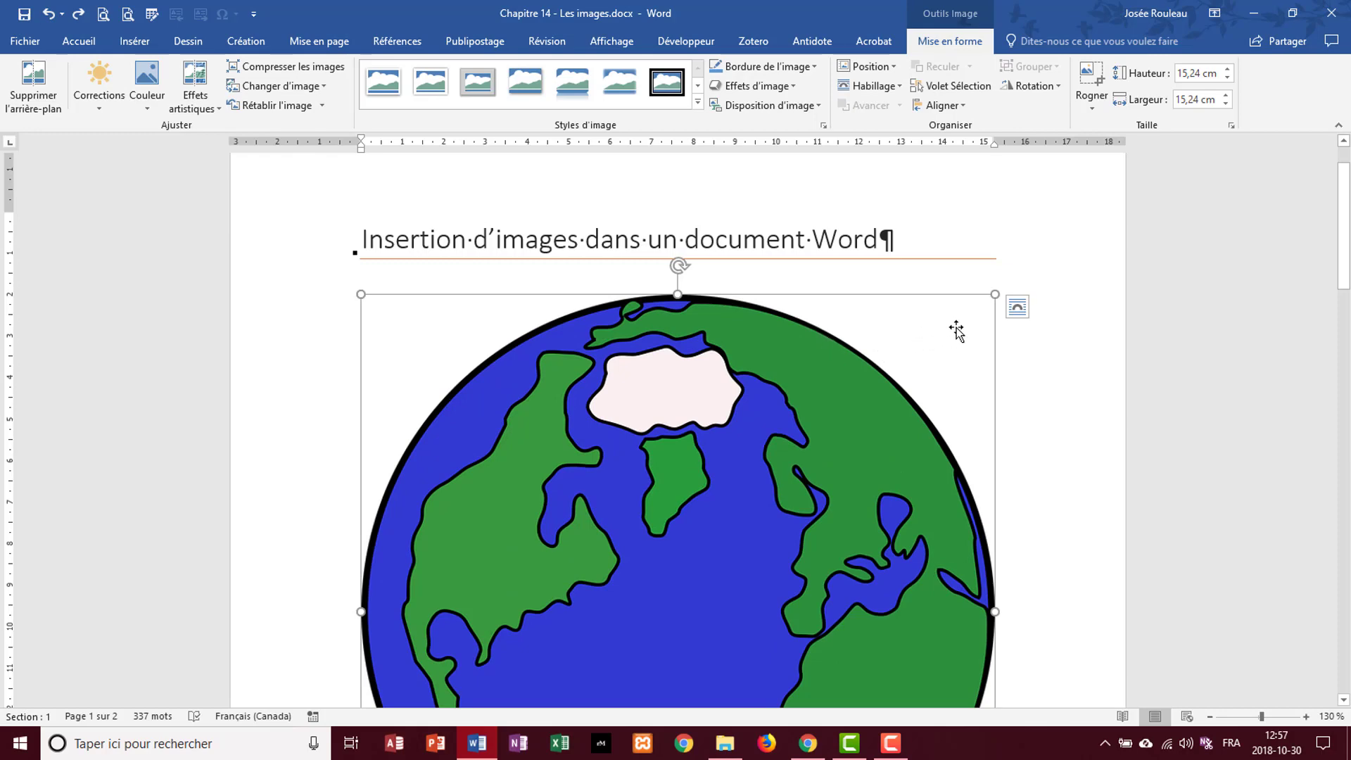
- Shrink the globe image proportionally from its corners to about 4.96 cm high and wide
scroll(956, 330, down, 1)
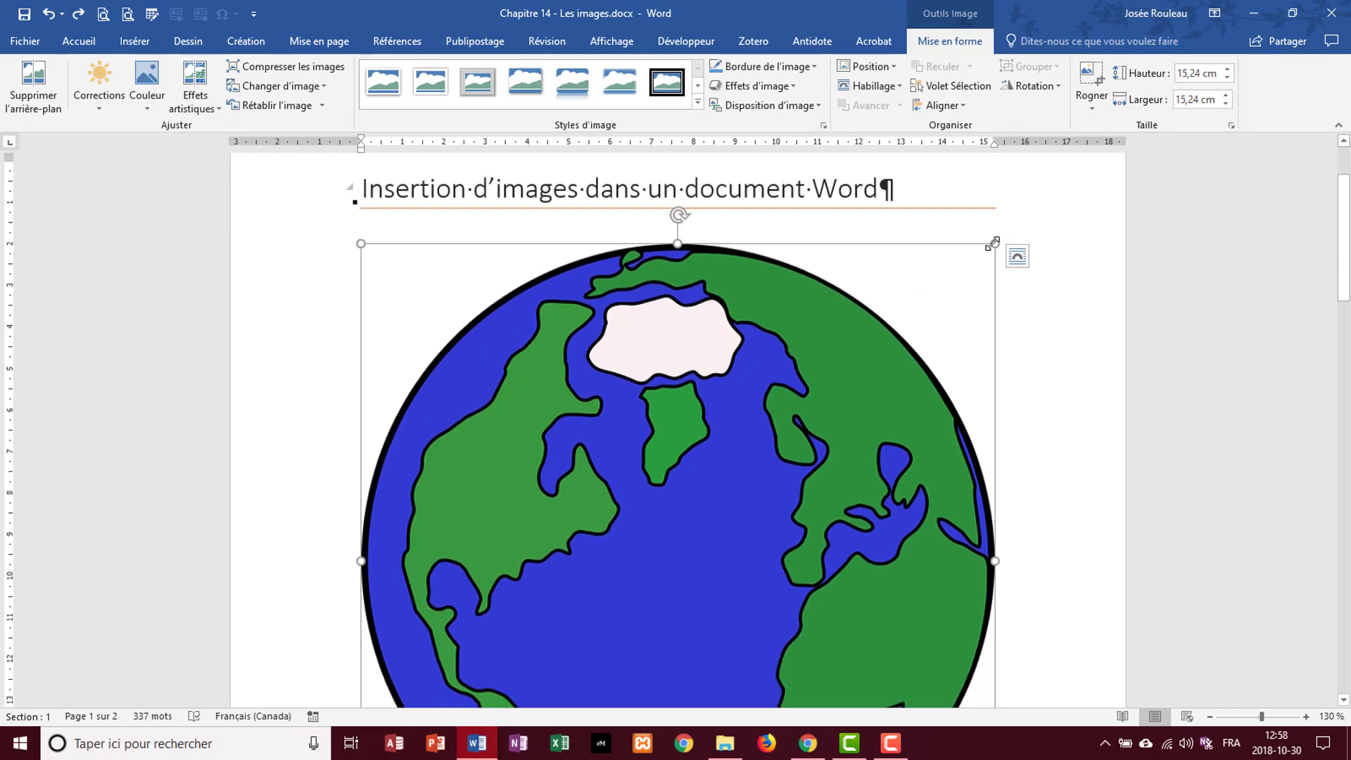
drag(993, 242, 706, 387)
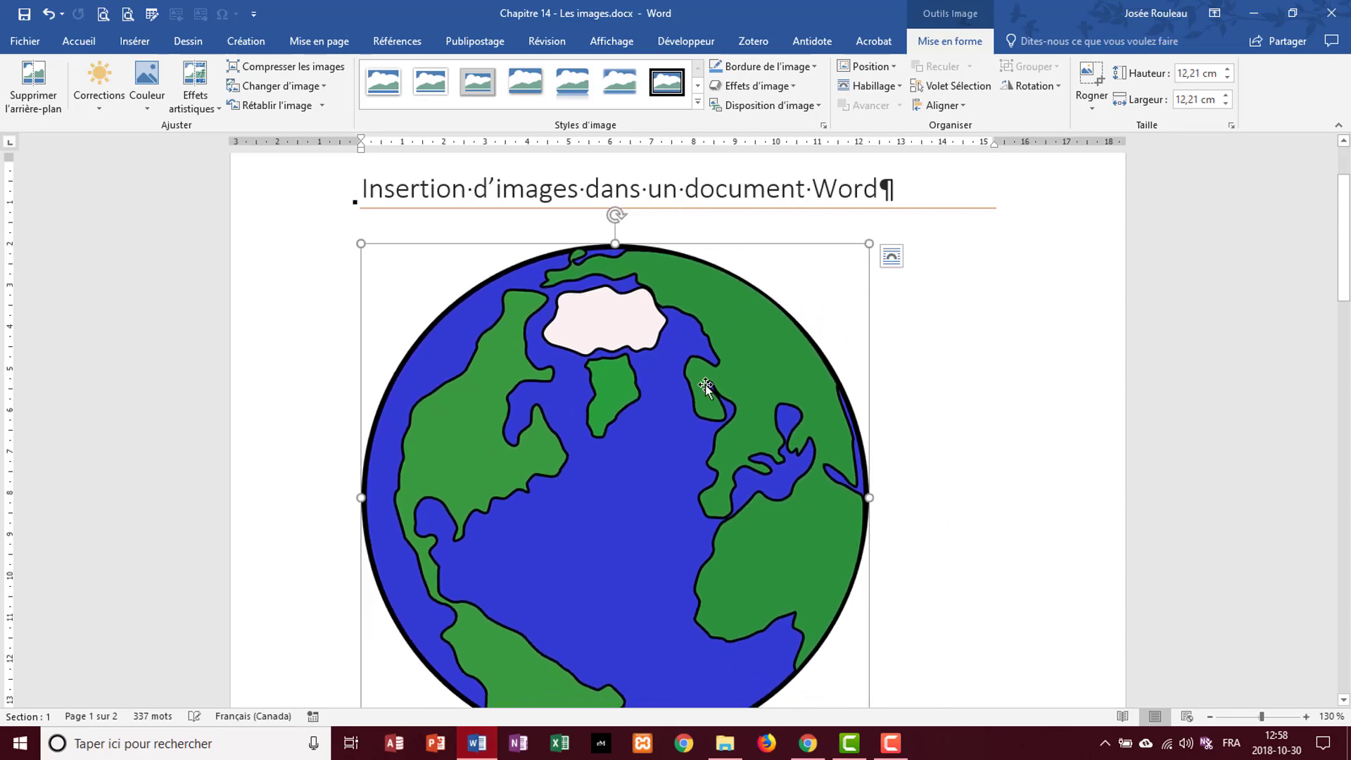
scroll(798, 446, down, 2)
drag(867, 647, 567, 349)
scroll(618, 383, up, 3)
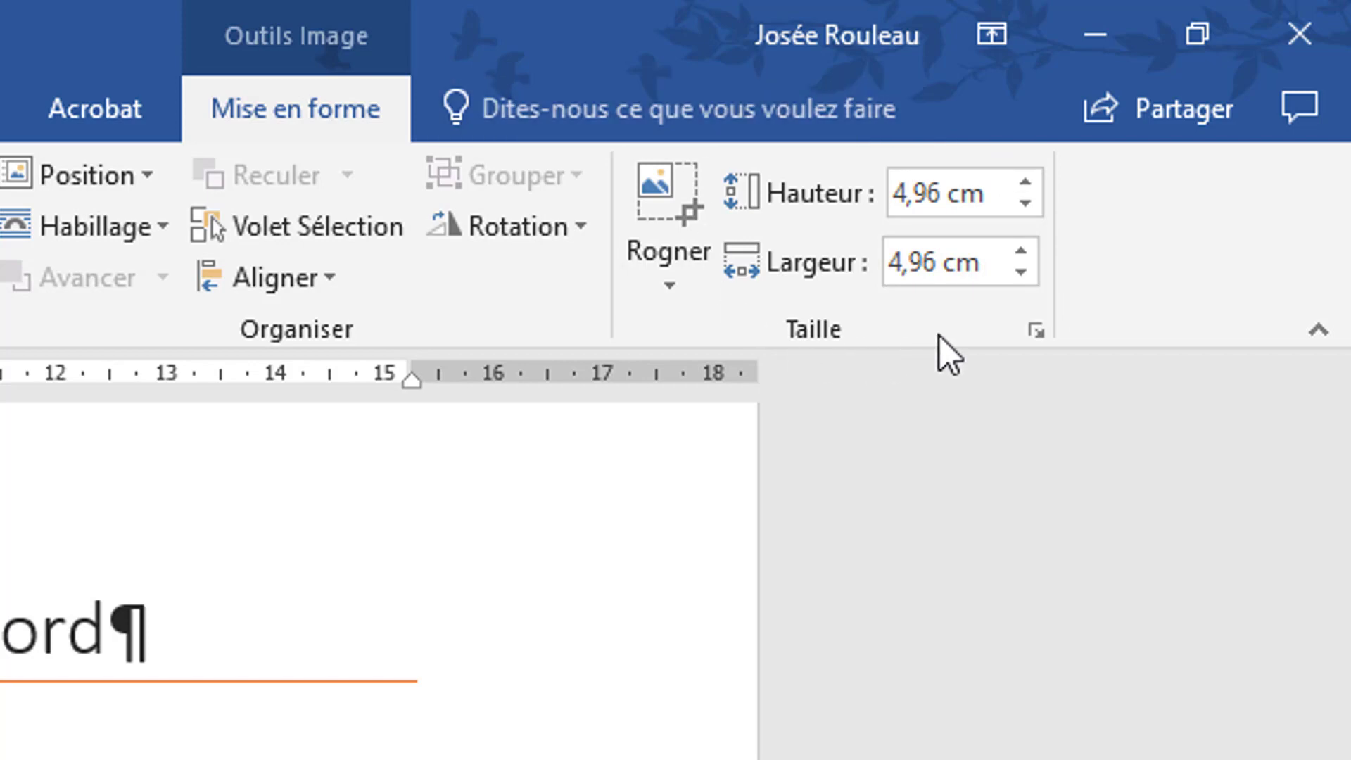
- Set the globe image's height to exactly 6 cm, keeping its proportions
click(978, 190)
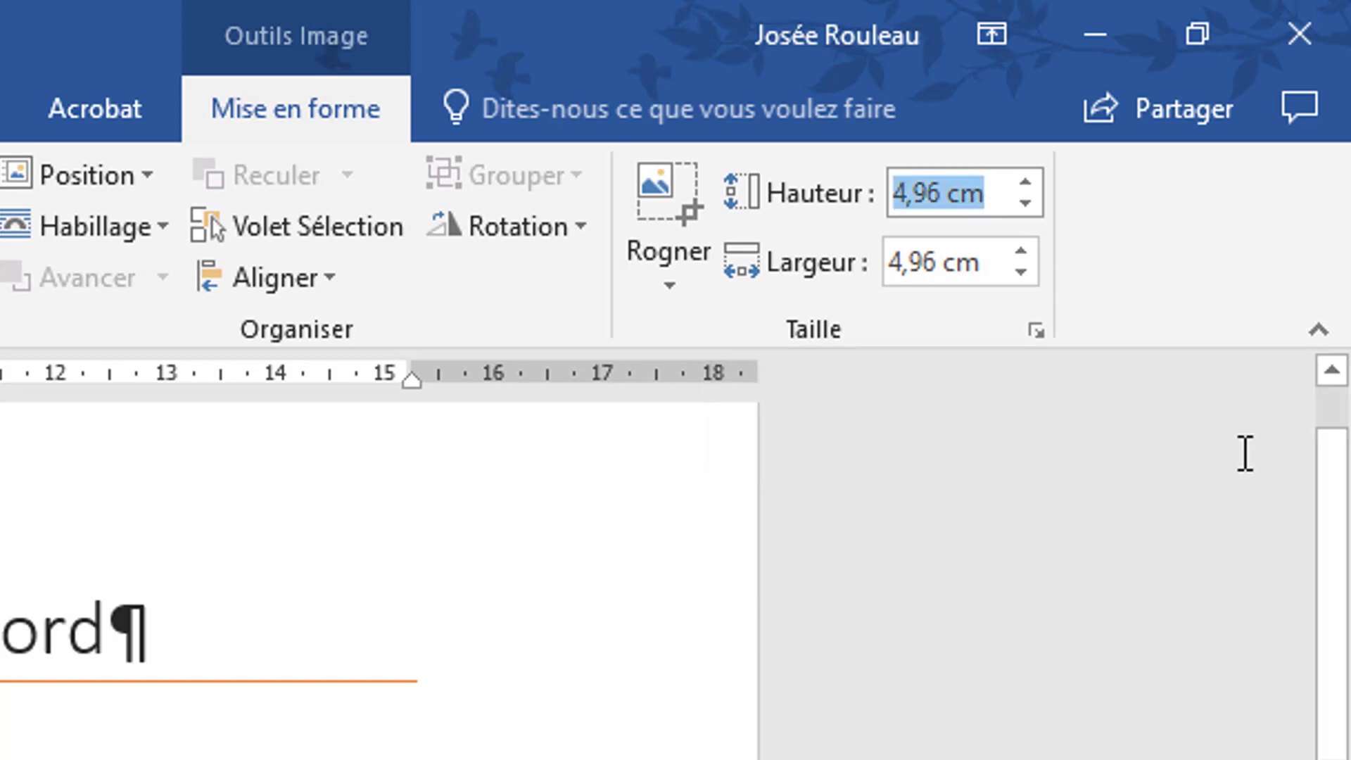
text(6)
key(Return)
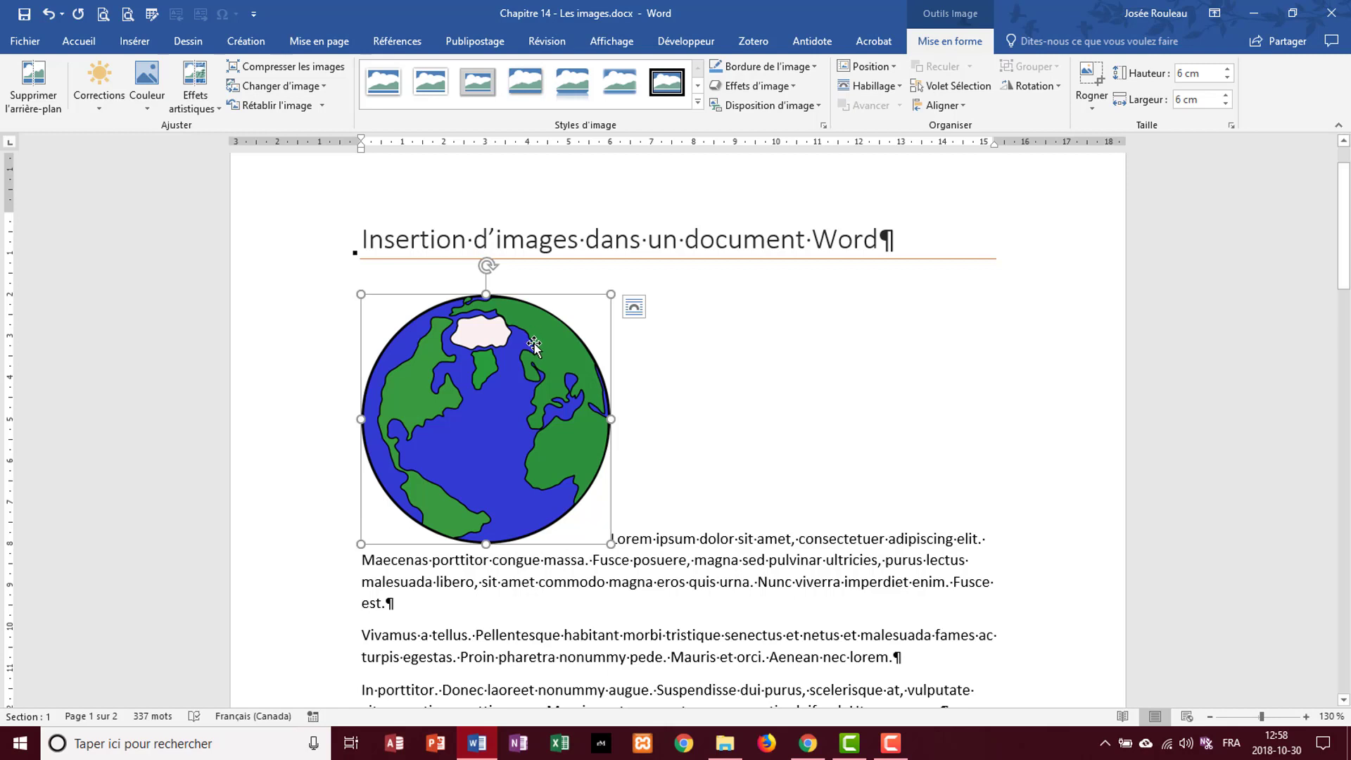
- Move the inline globe image to the end of the first paragraph
scroll(534, 343, down, 3)
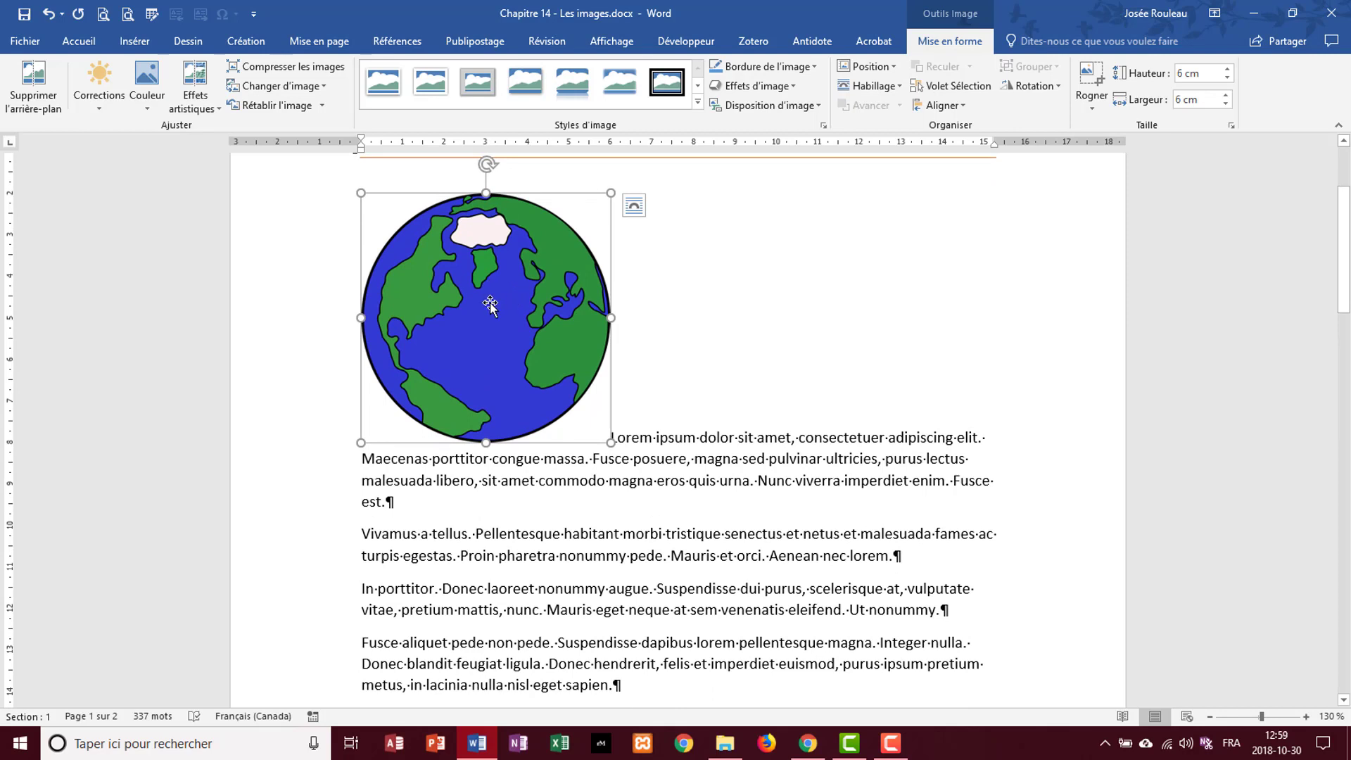
drag(490, 305, 650, 500)
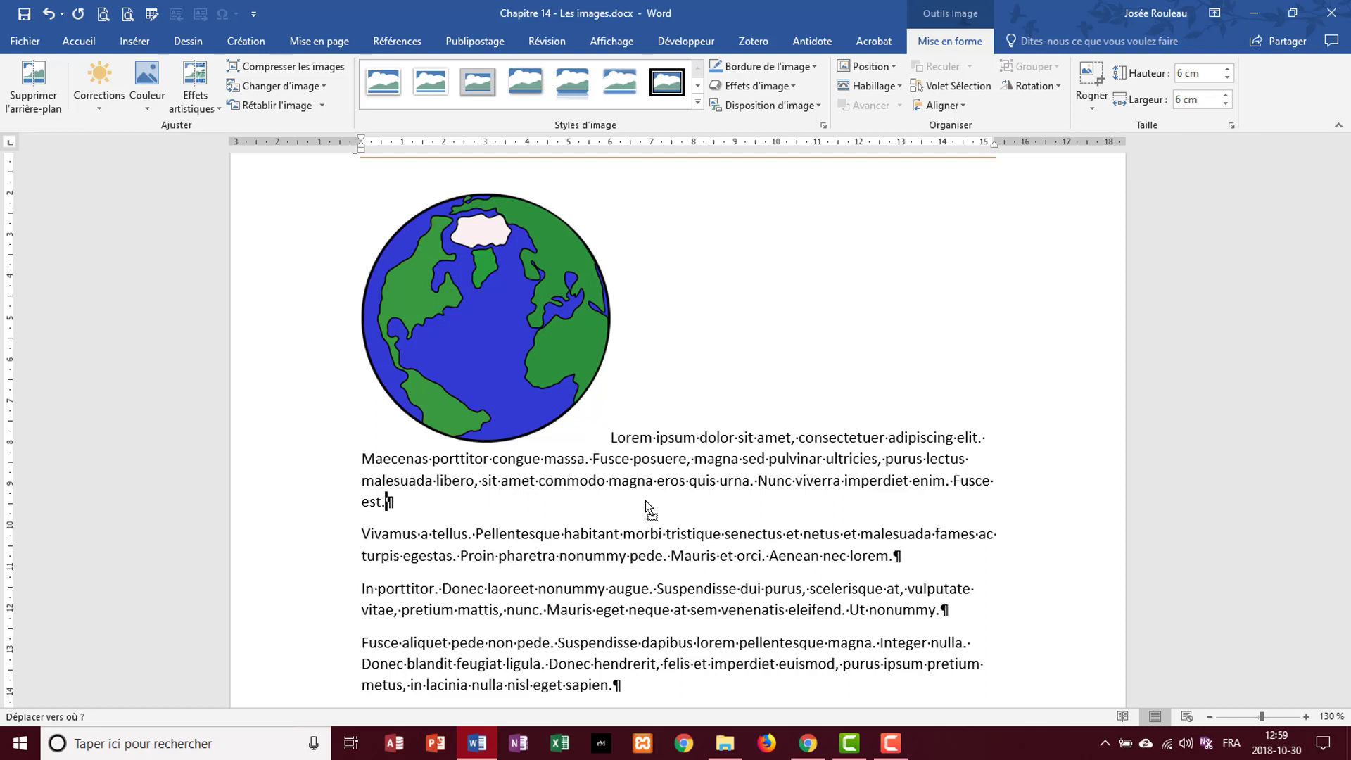
drag(645, 500, 644, 501)
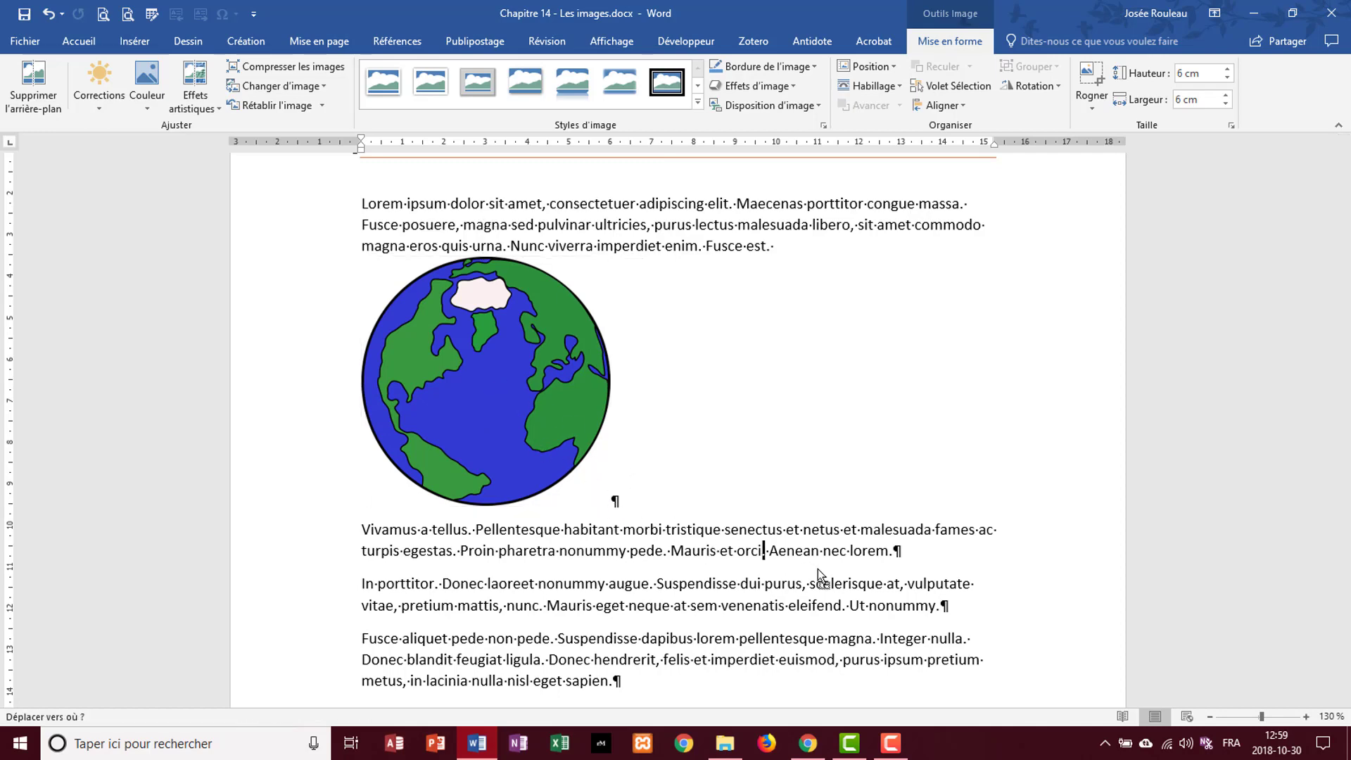
- Move the inline globe image into the fifth paragraph, and return it to the start of the first paragraph
click(942, 606)
drag(911, 632, 675, 660)
scroll(173, 275, up, 5)
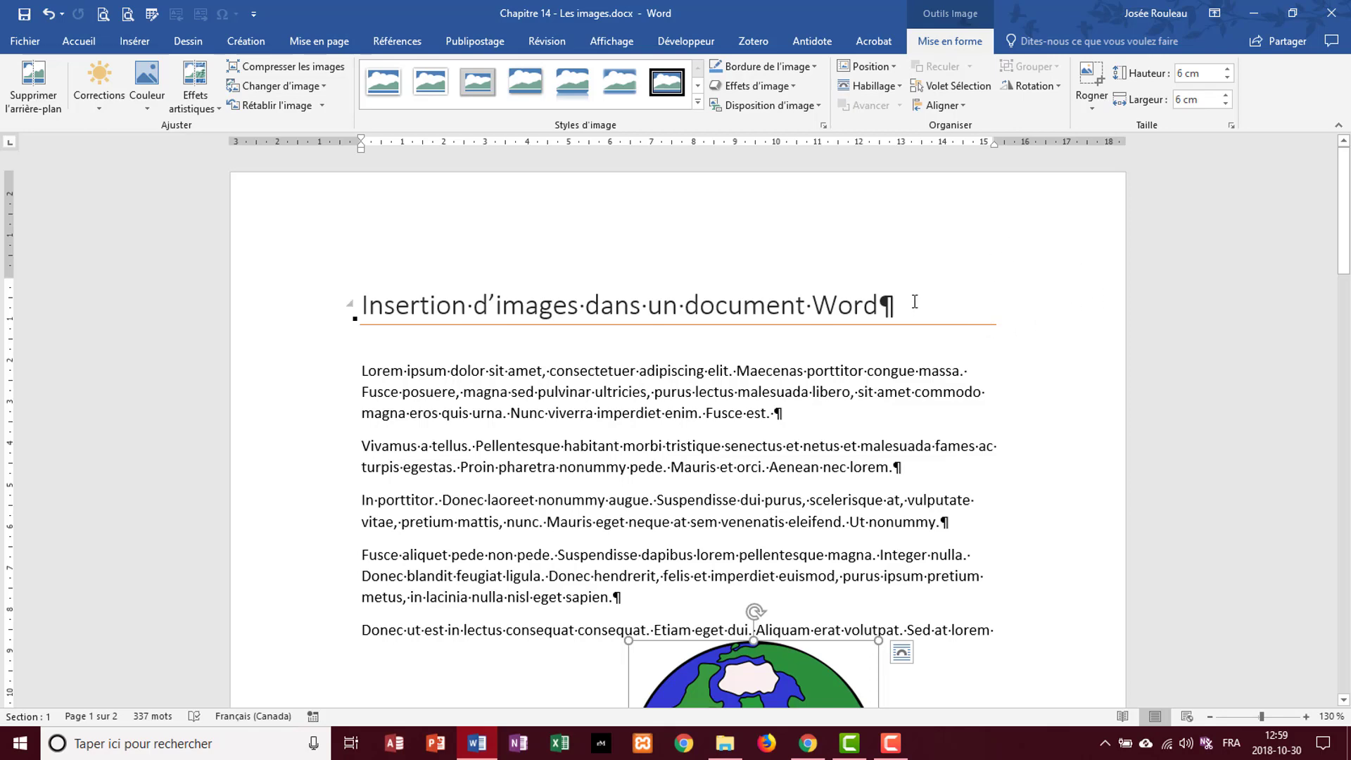
scroll(746, 360, down, 3)
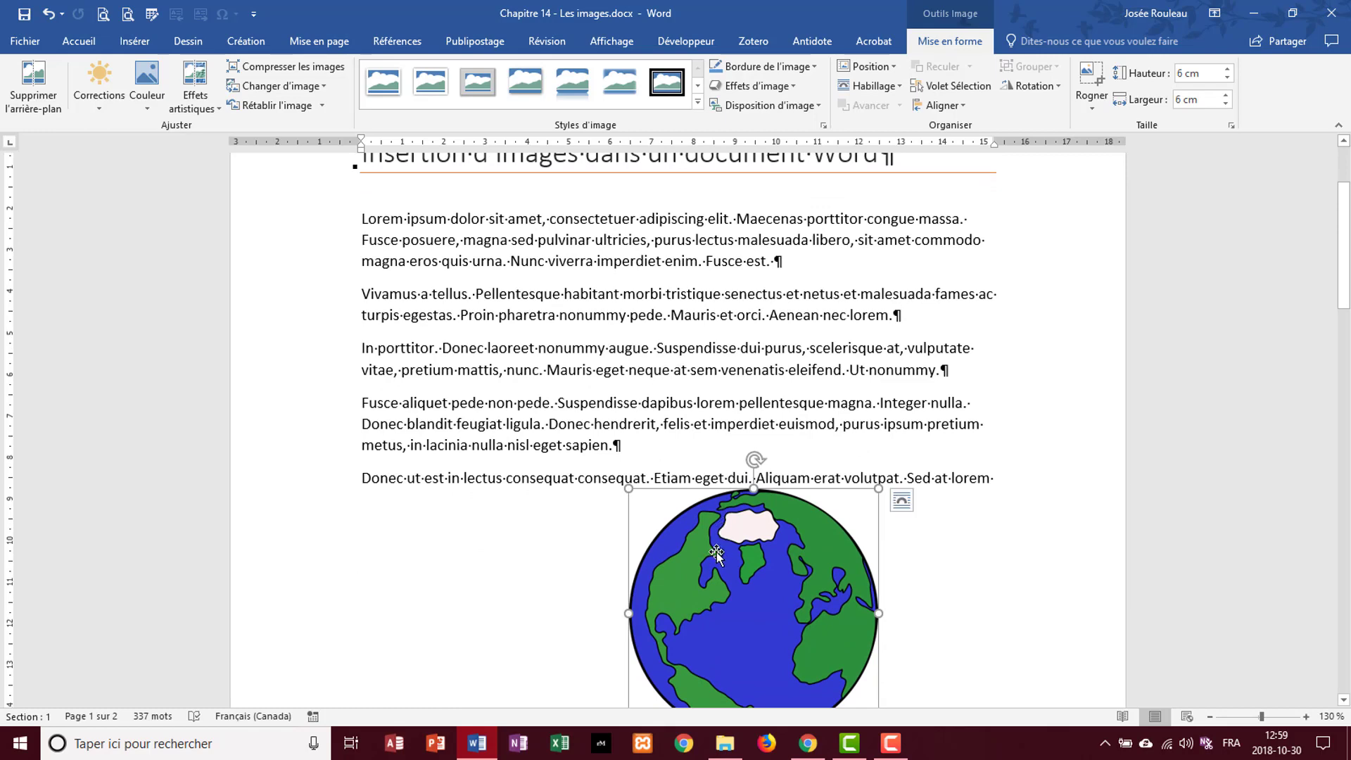
drag(716, 551, 363, 222)
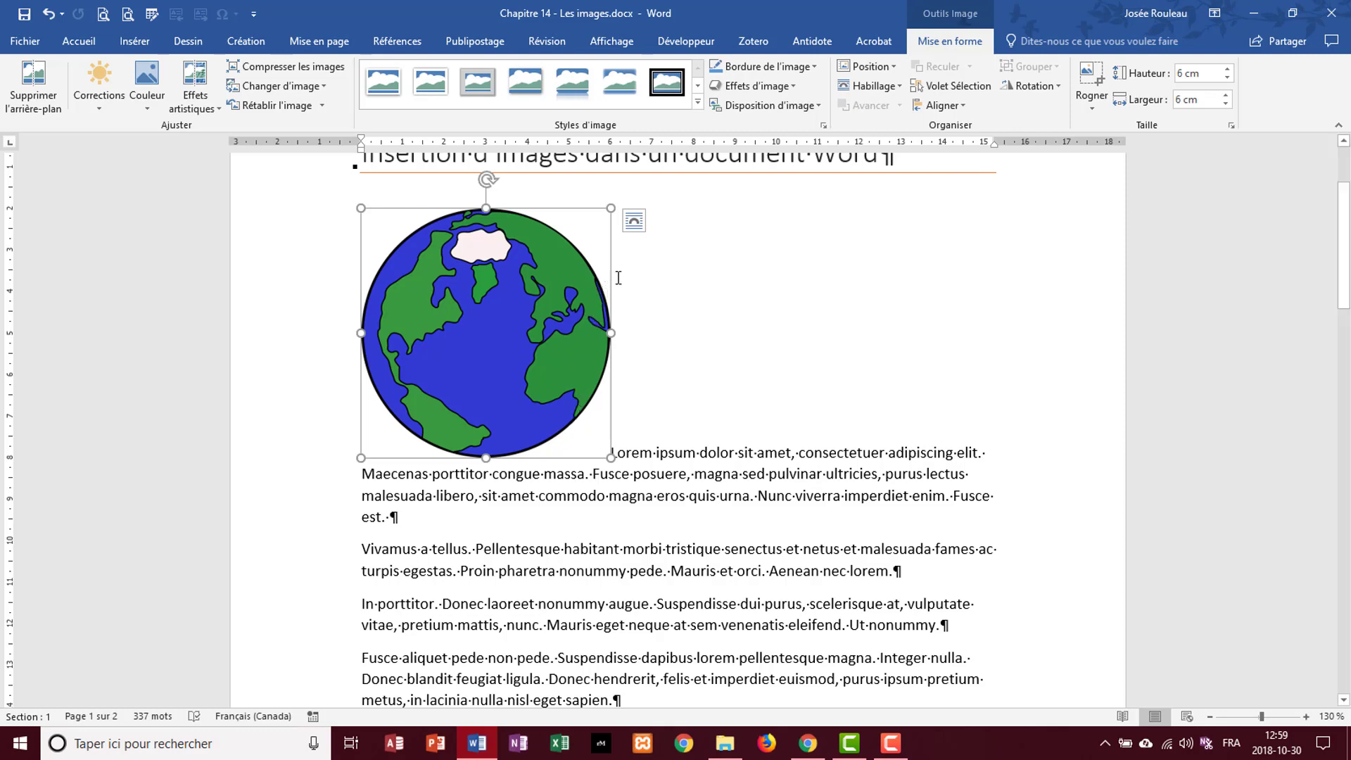
- Apply square text wrapping to the globe image and reposition it in the middle of the text
click(634, 222)
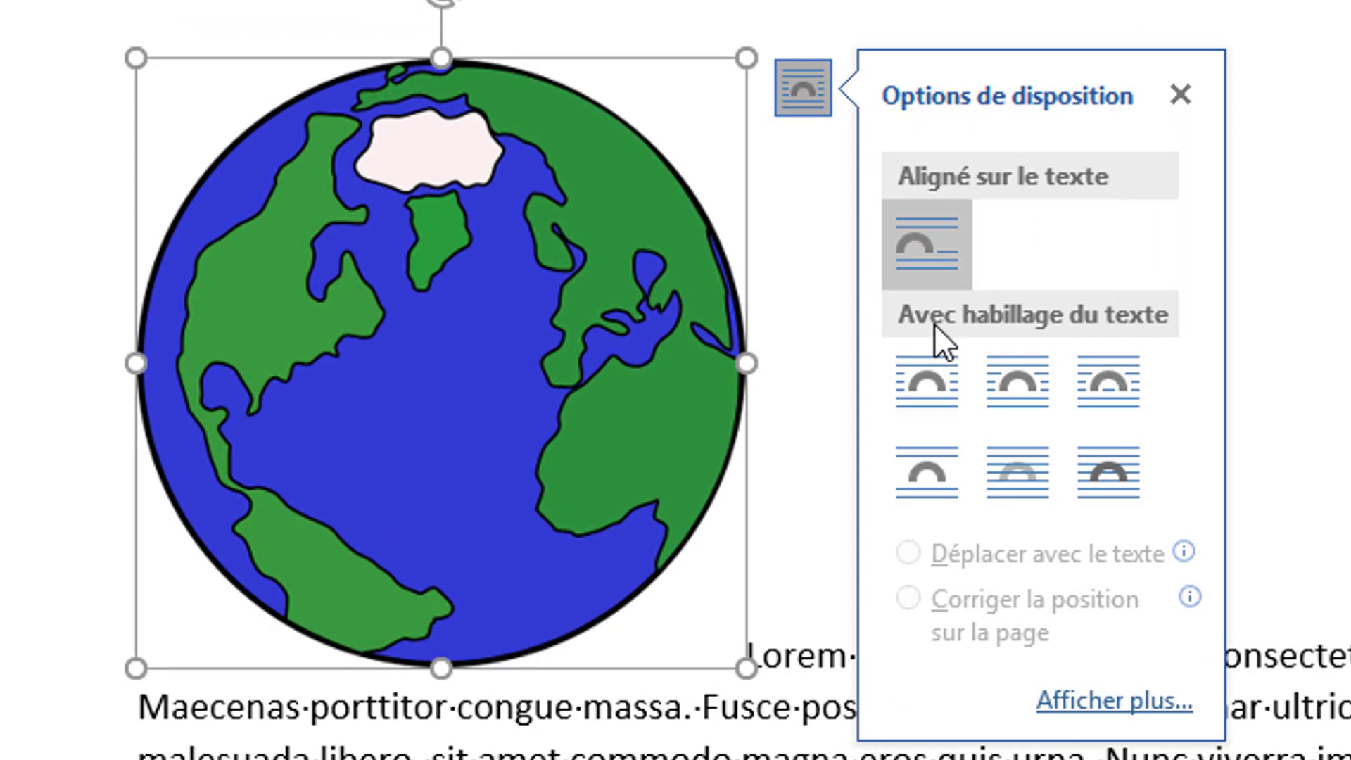
click(935, 403)
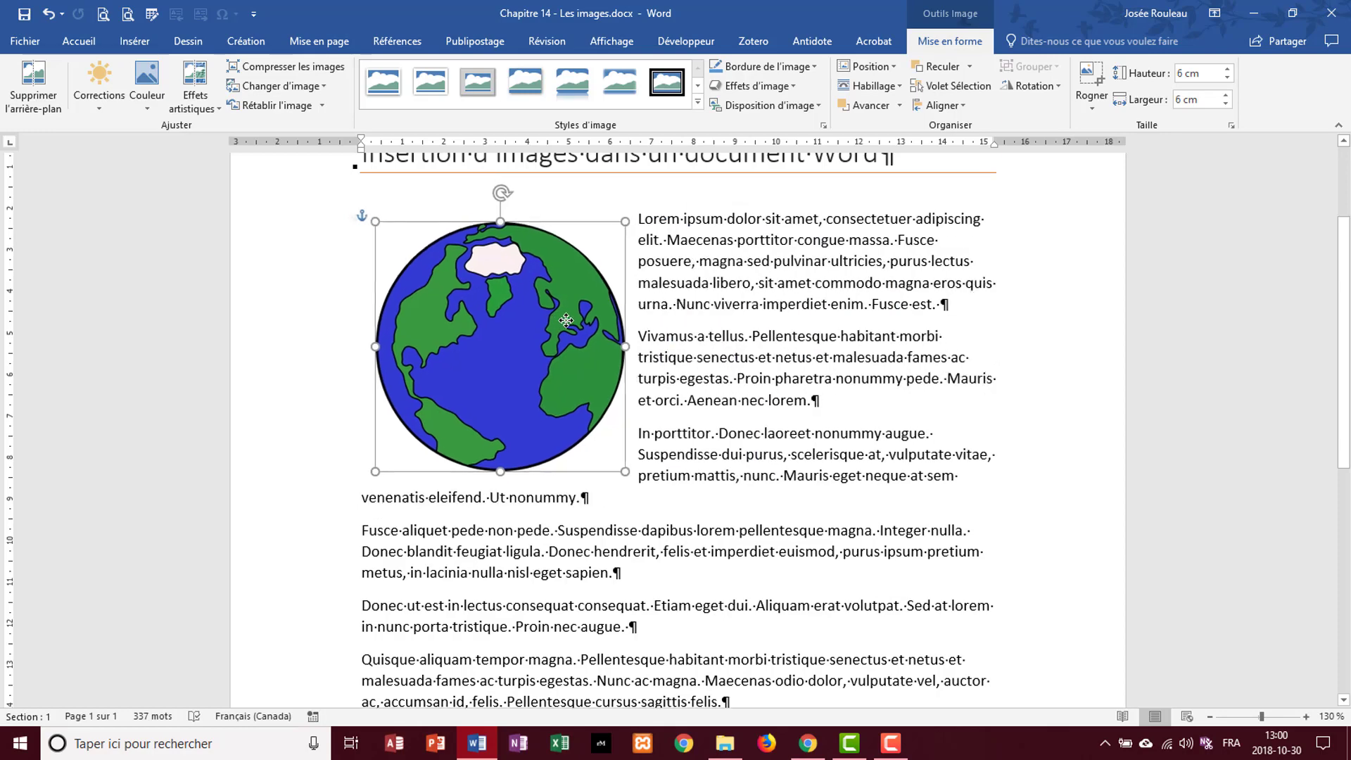
drag(554, 306, 713, 364)
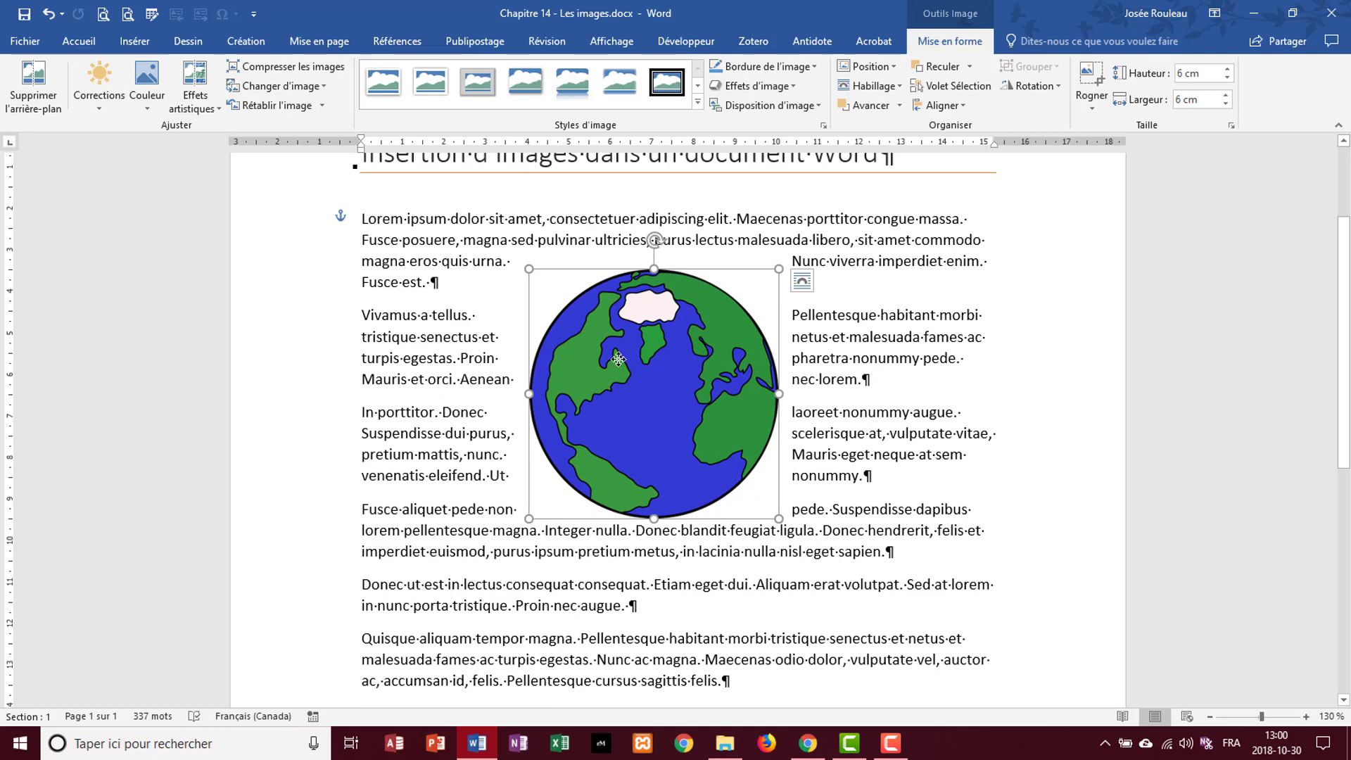
drag(617, 359, 628, 508)
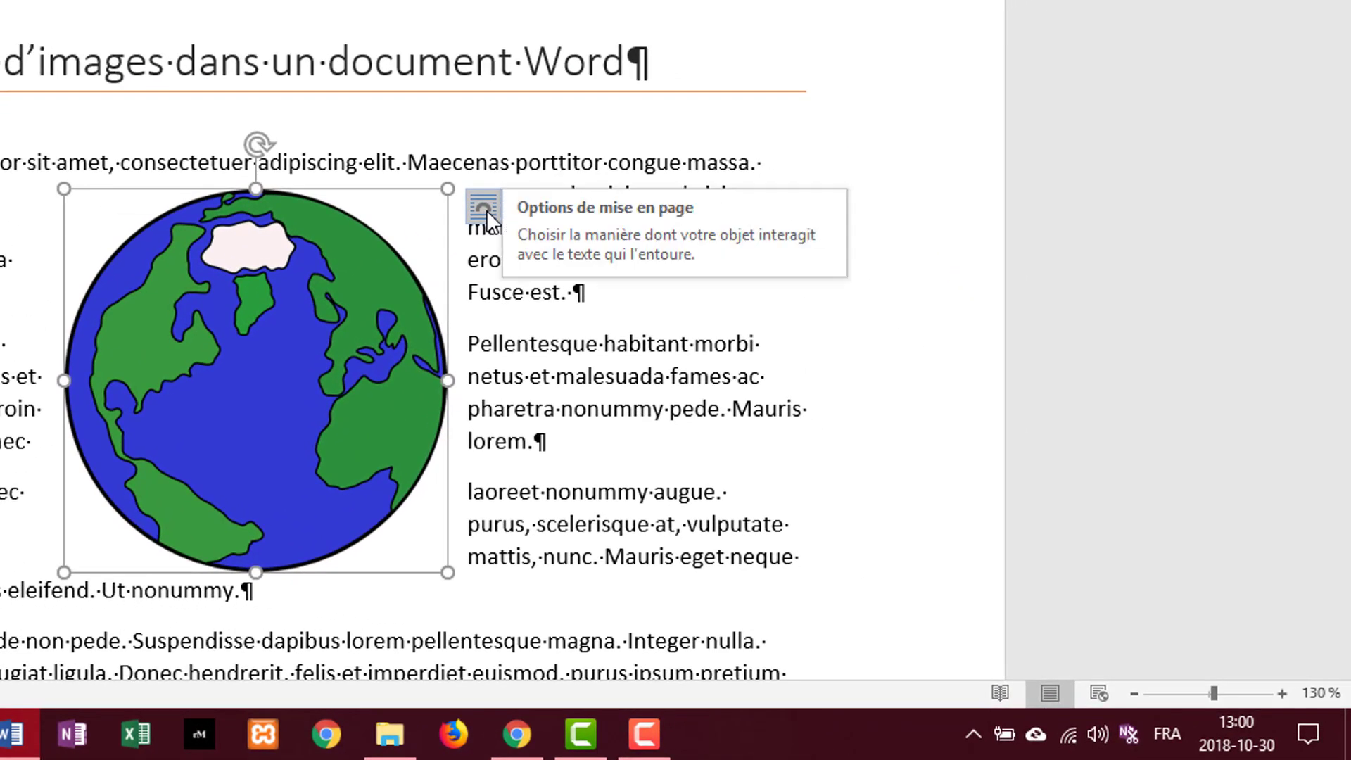
- Fix the globe image's position on the page and move it down beside the second paragraph
click(484, 209)
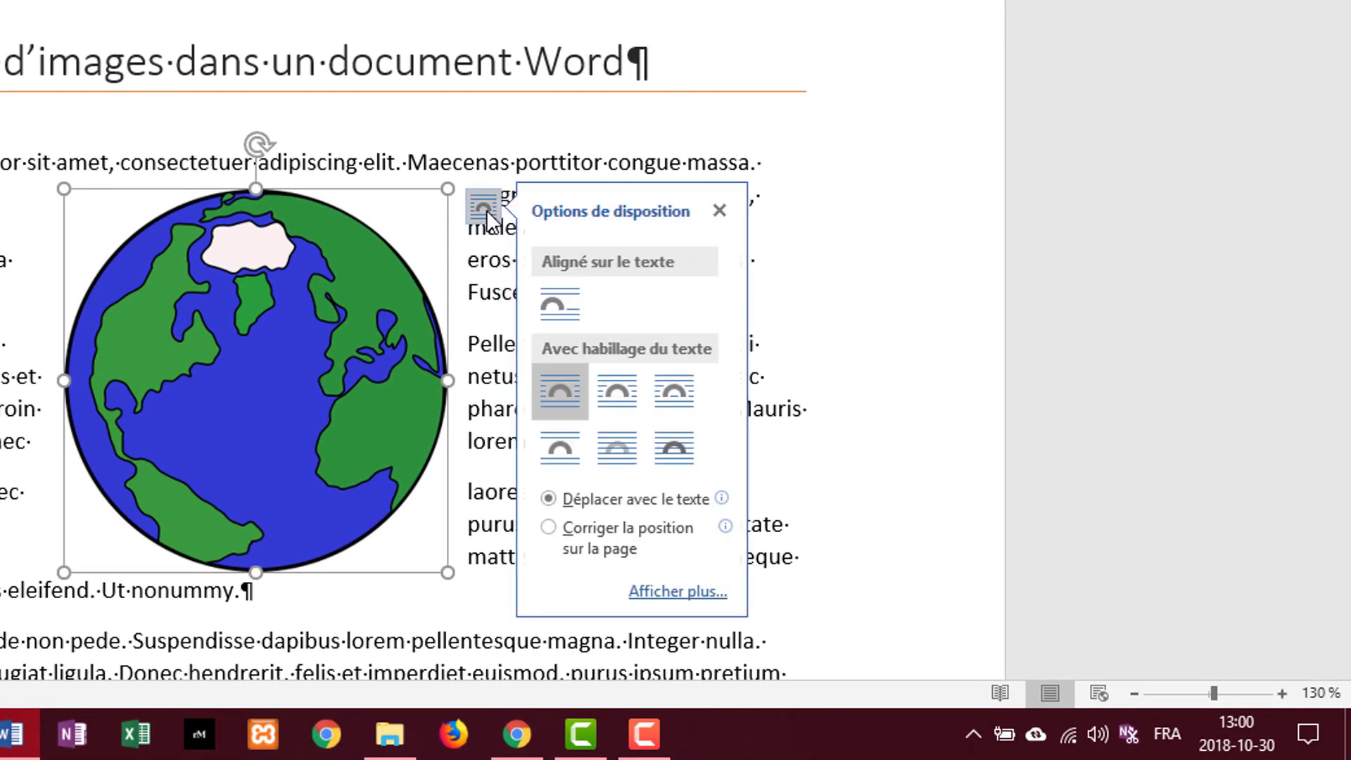
click(553, 528)
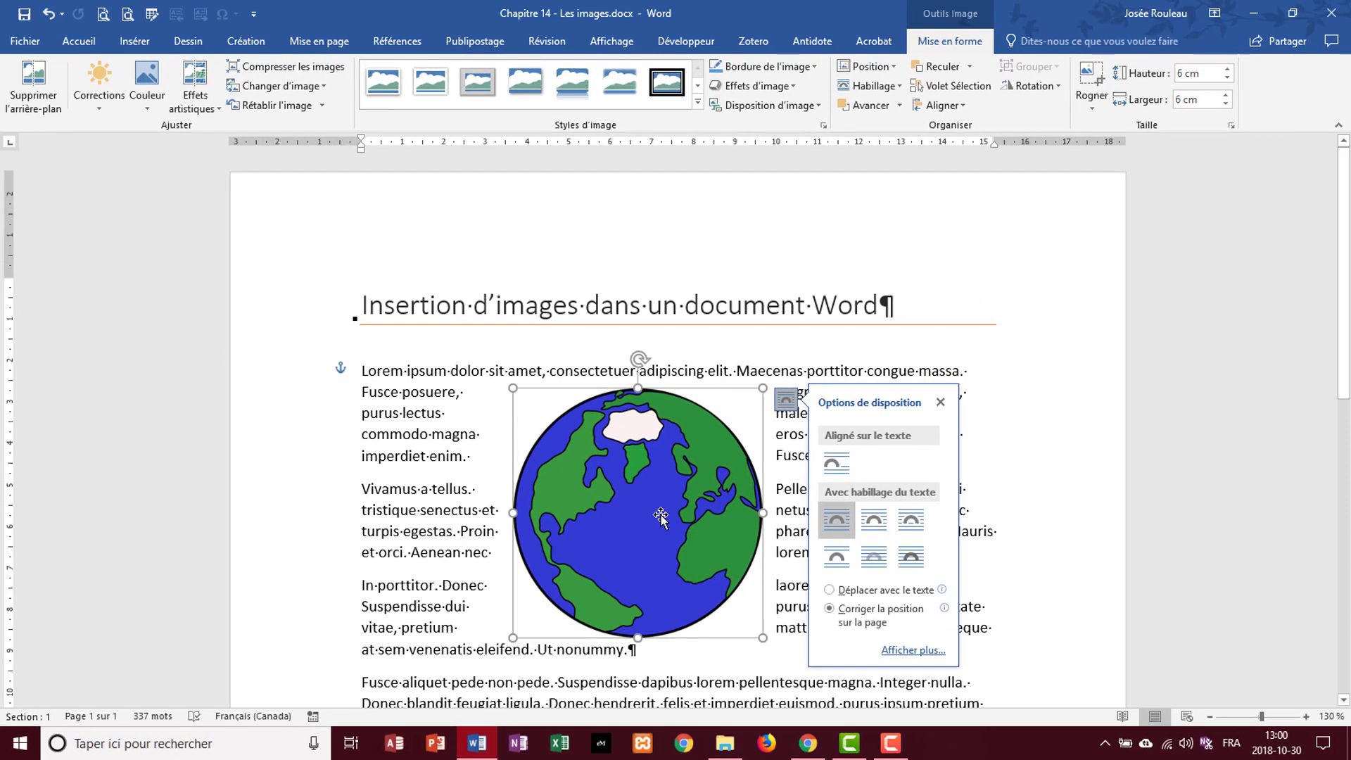
drag(660, 516, 655, 568)
scroll(717, 458, down, 2)
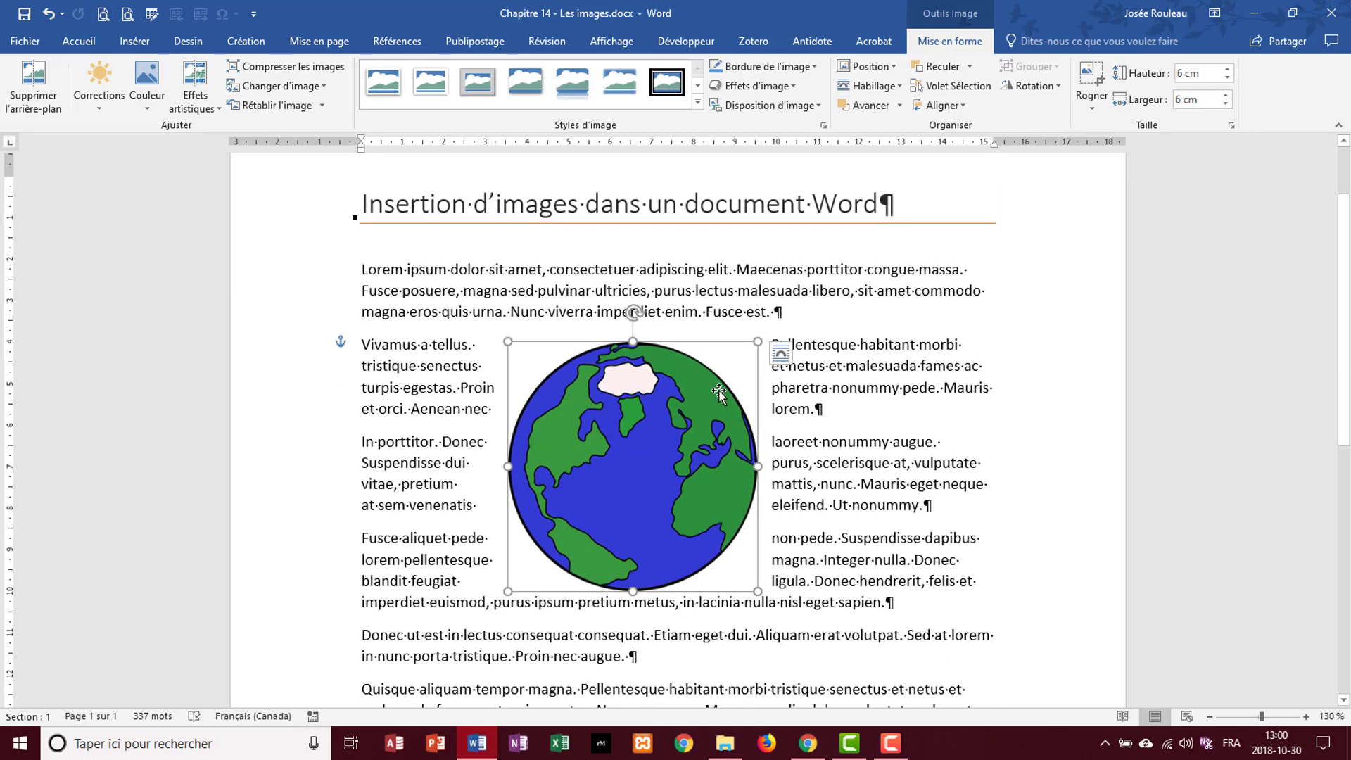
- Change the globe image's wrapping to tight and shift it slightly up and to the left within the text
click(781, 351)
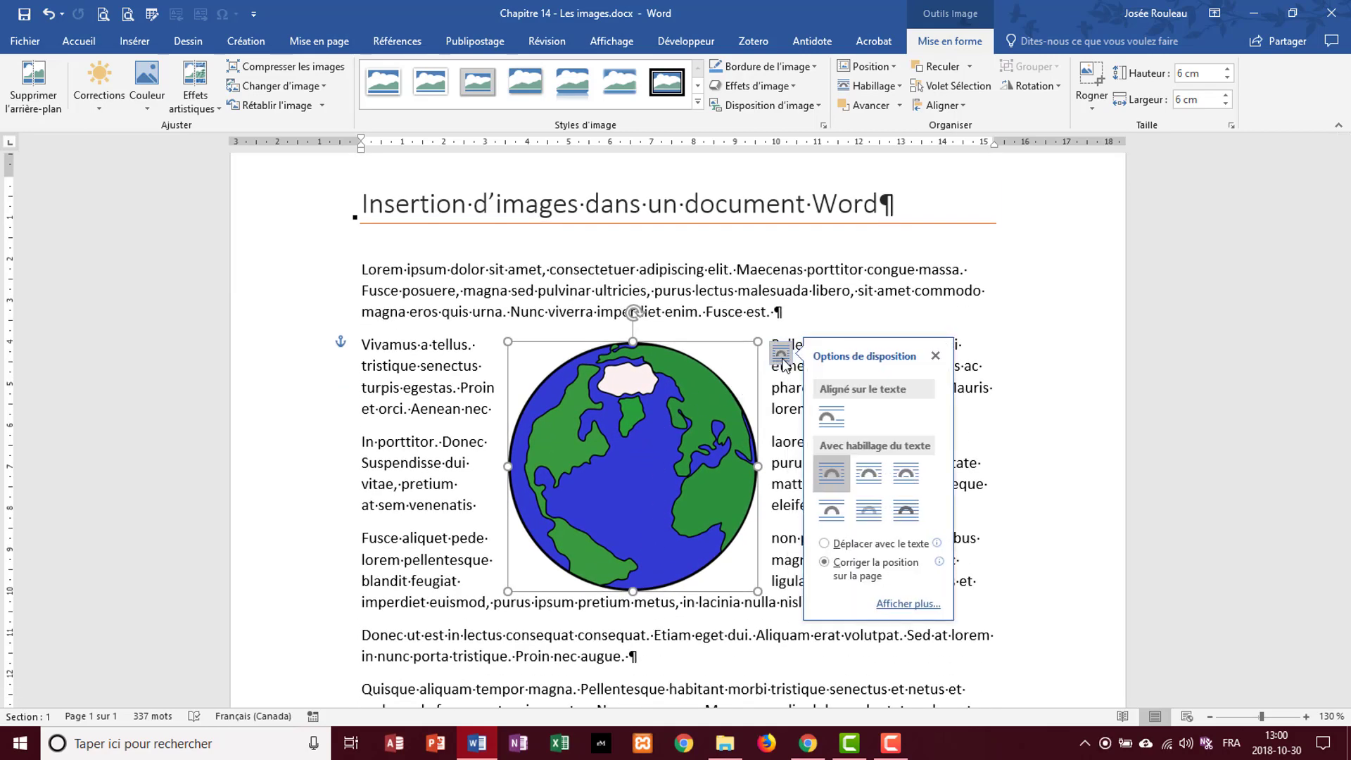
click(877, 474)
drag(669, 466, 643, 433)
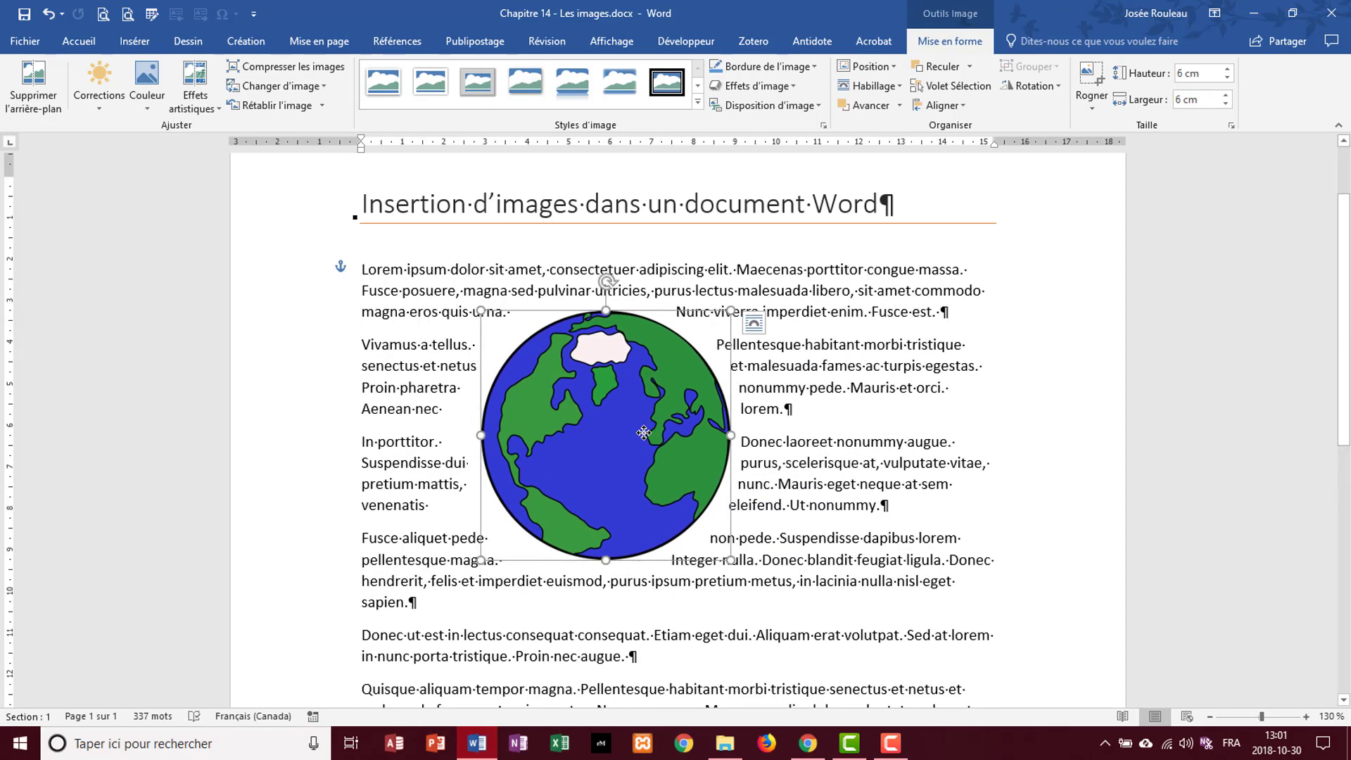
- Apply top-and-bottom text wrapping to the globe image and place it between the first and second paragraphs
click(753, 323)
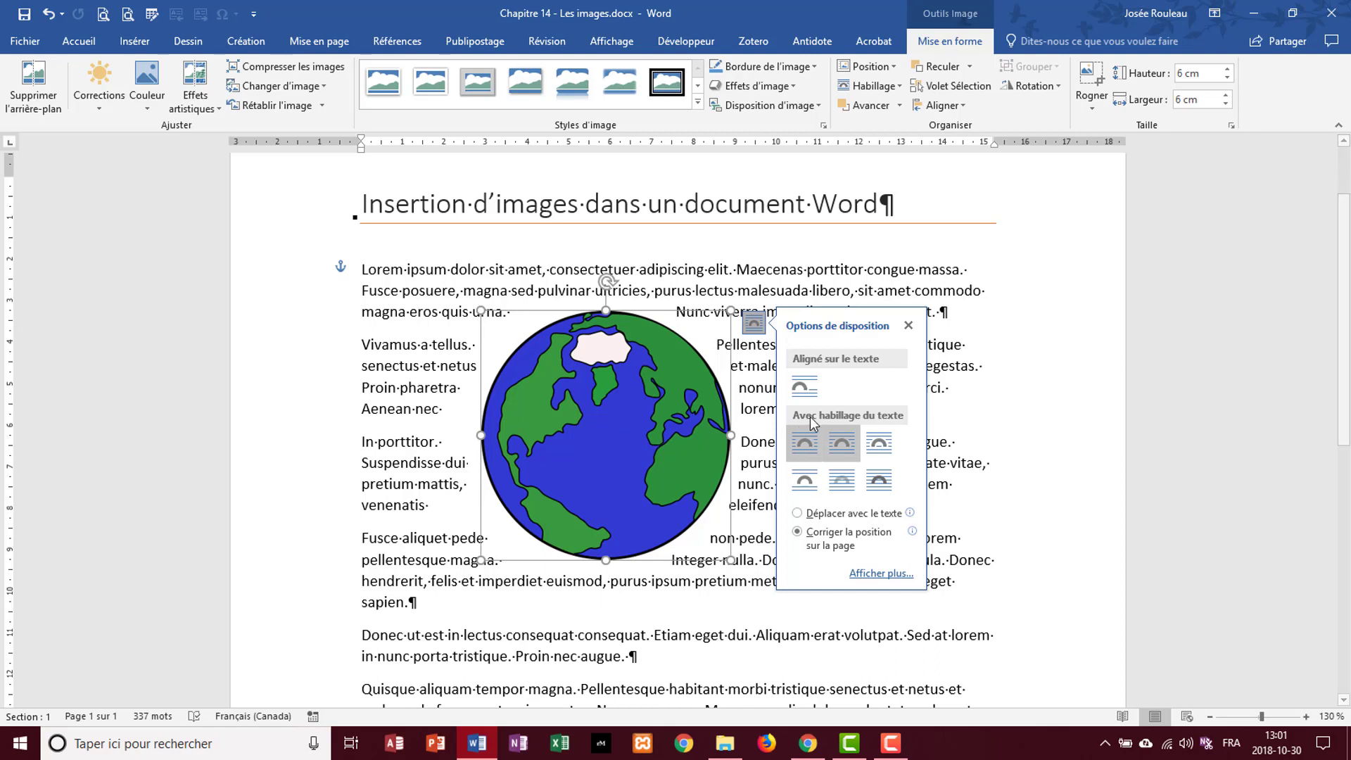
click(805, 484)
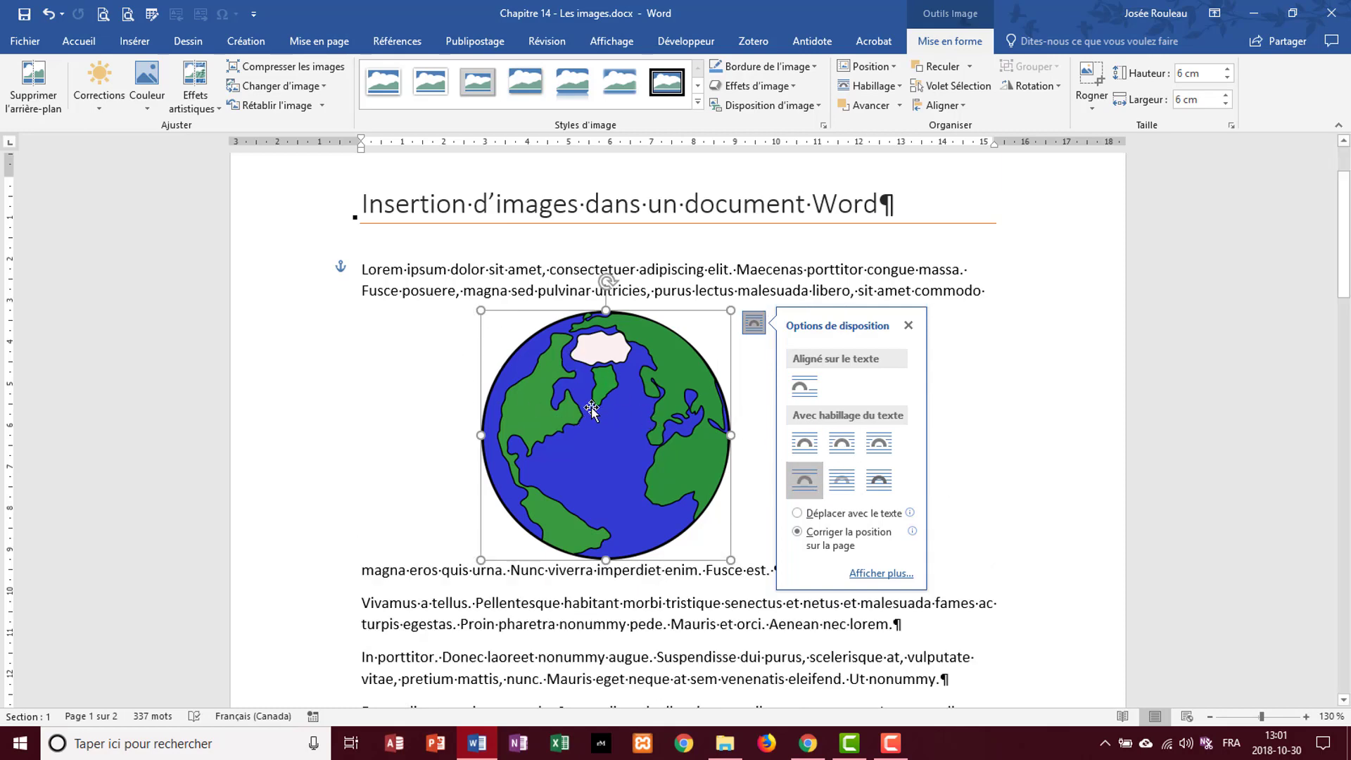
drag(629, 367, 680, 432)
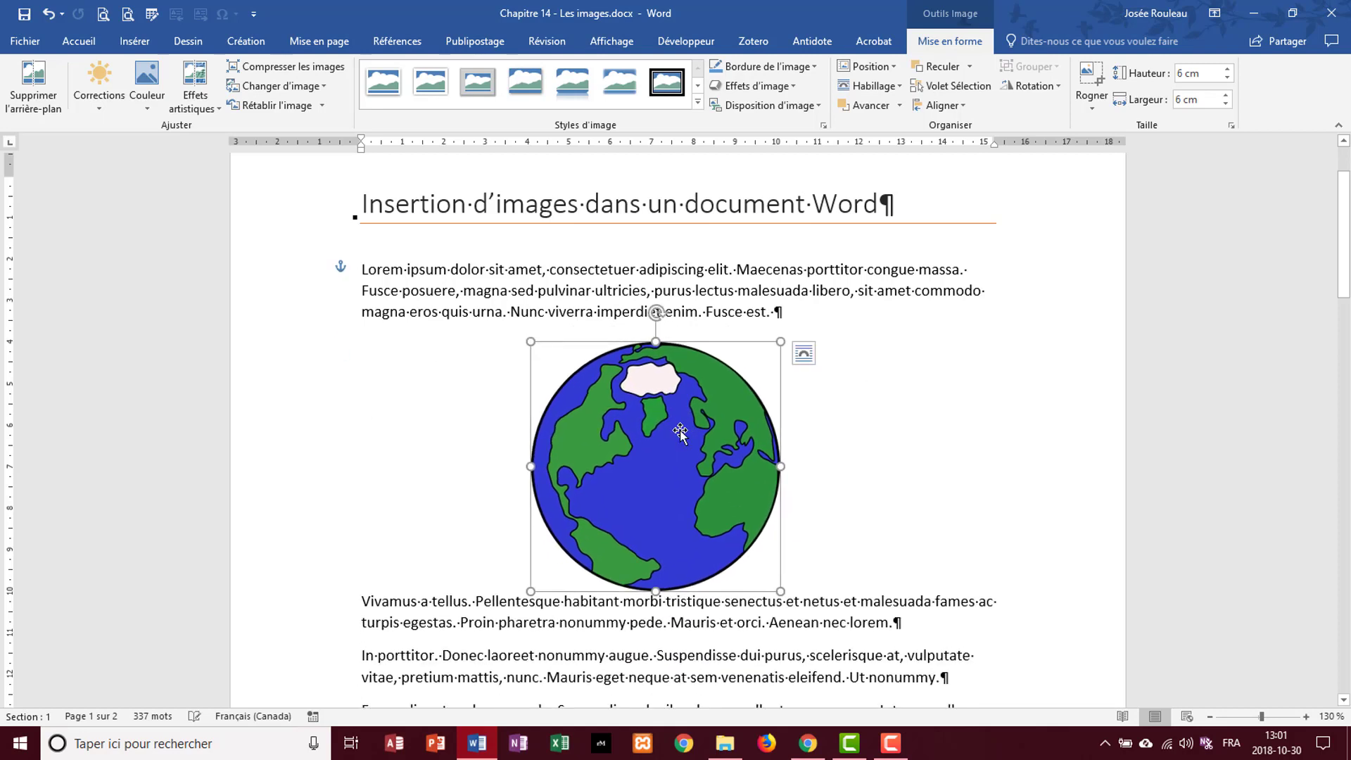
- Place the globe image behind the text, switch it to in front of the text, and move it over the opening paragraphs
click(803, 354)
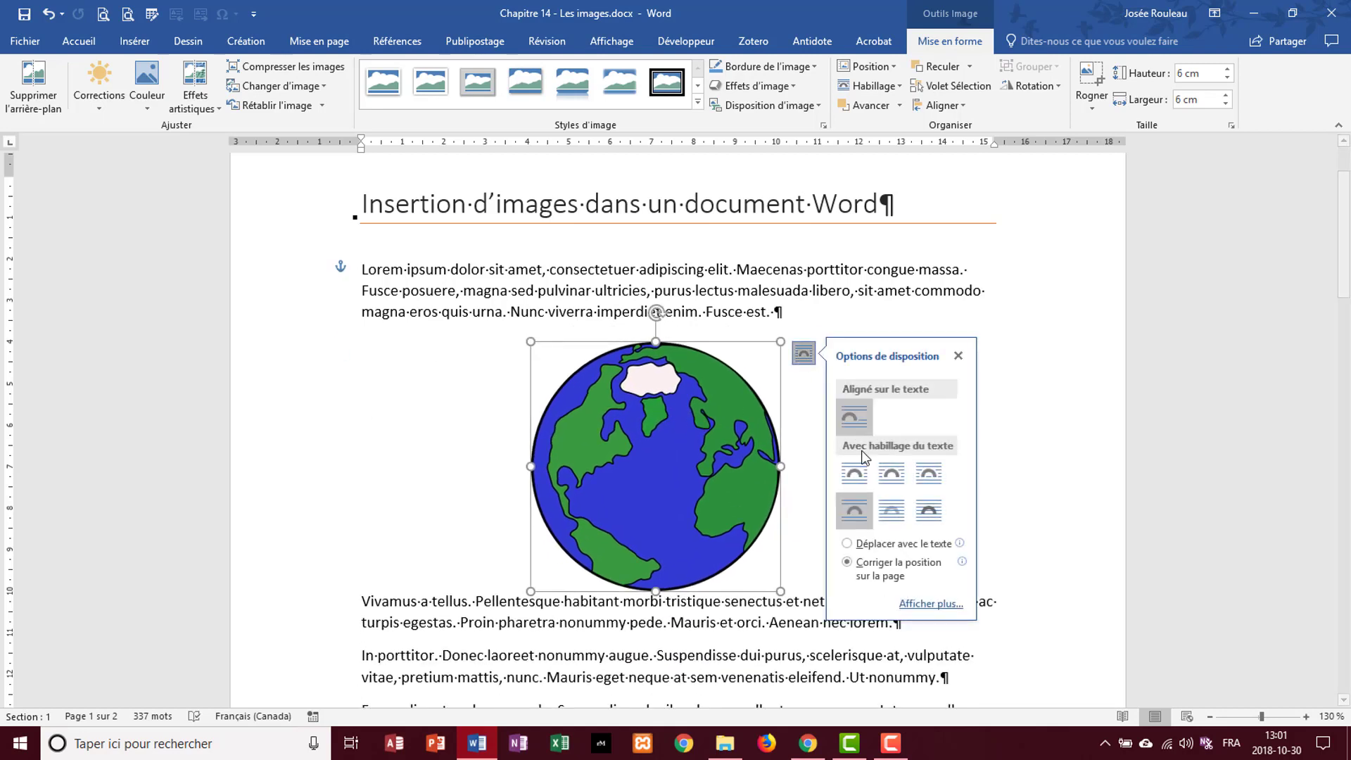
click(892, 512)
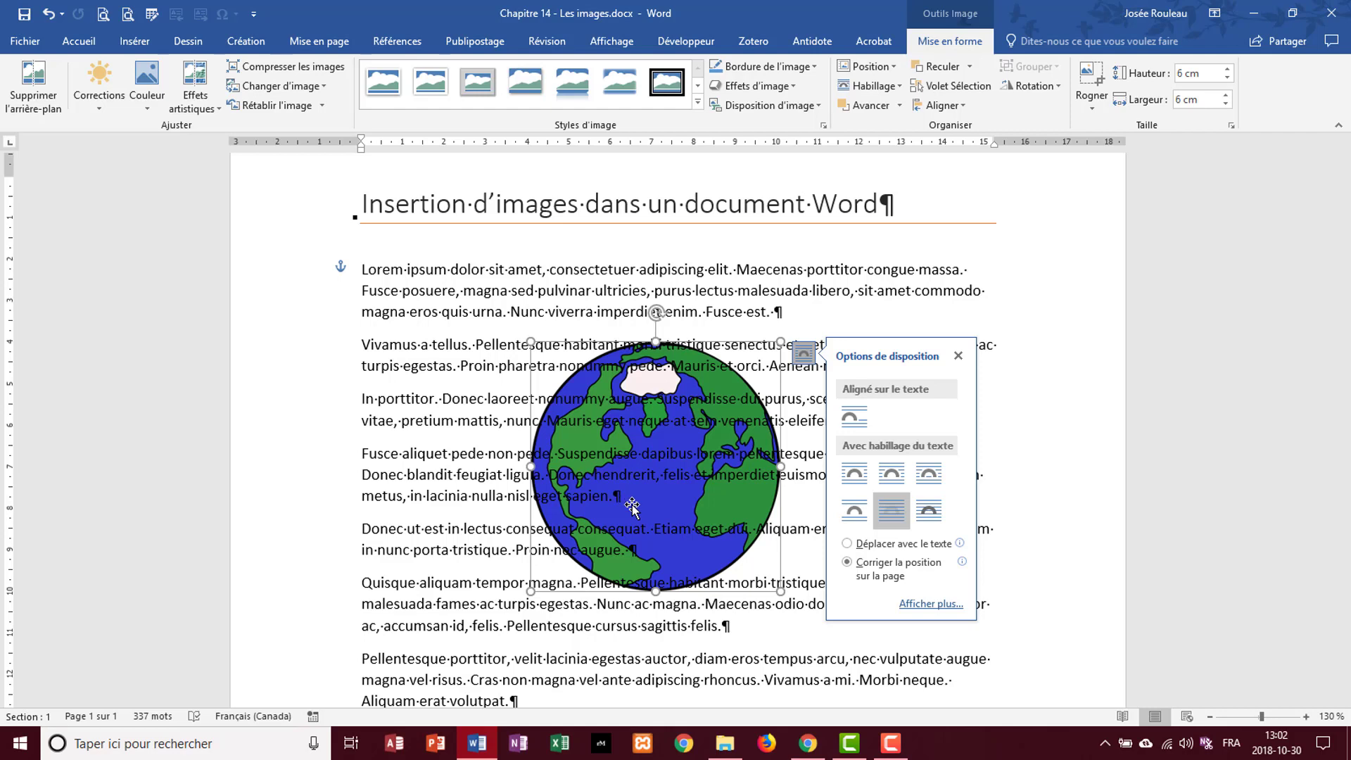
click(936, 515)
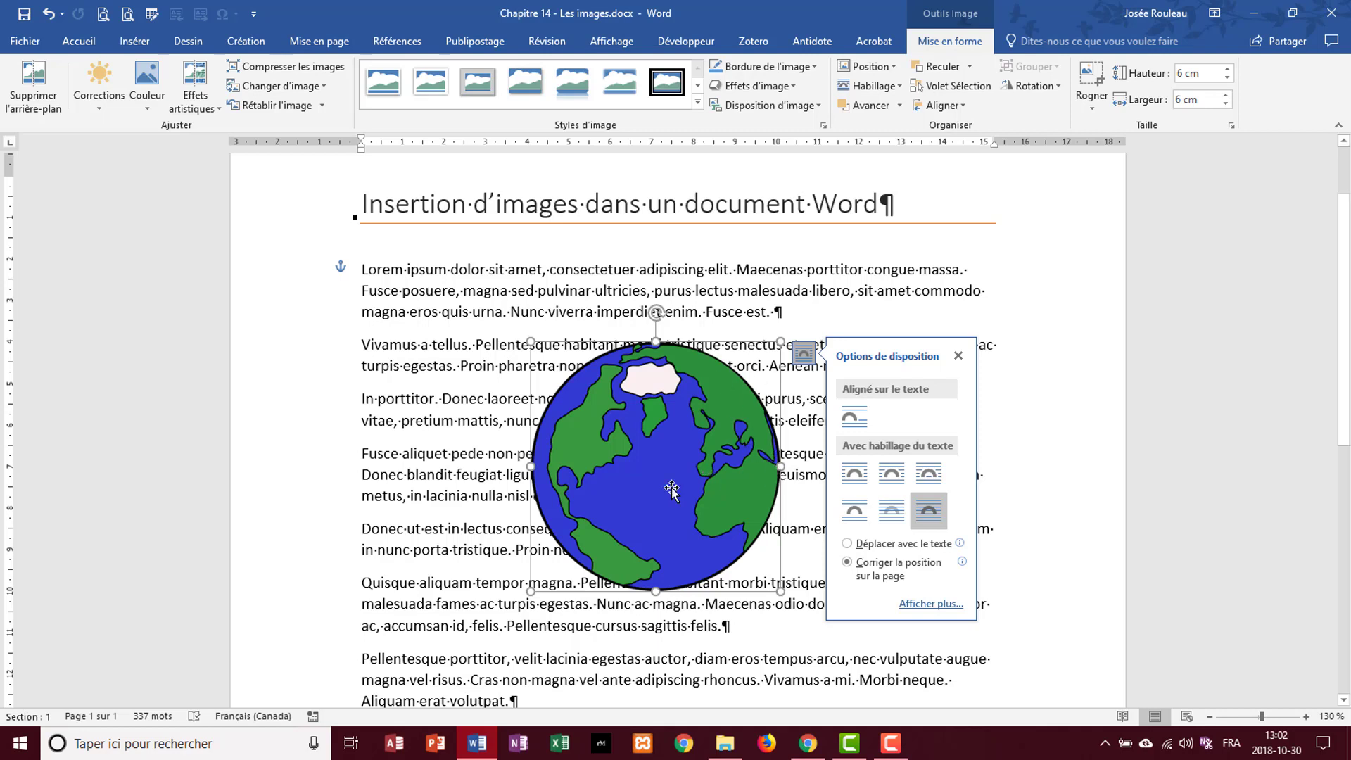
drag(669, 488, 558, 381)
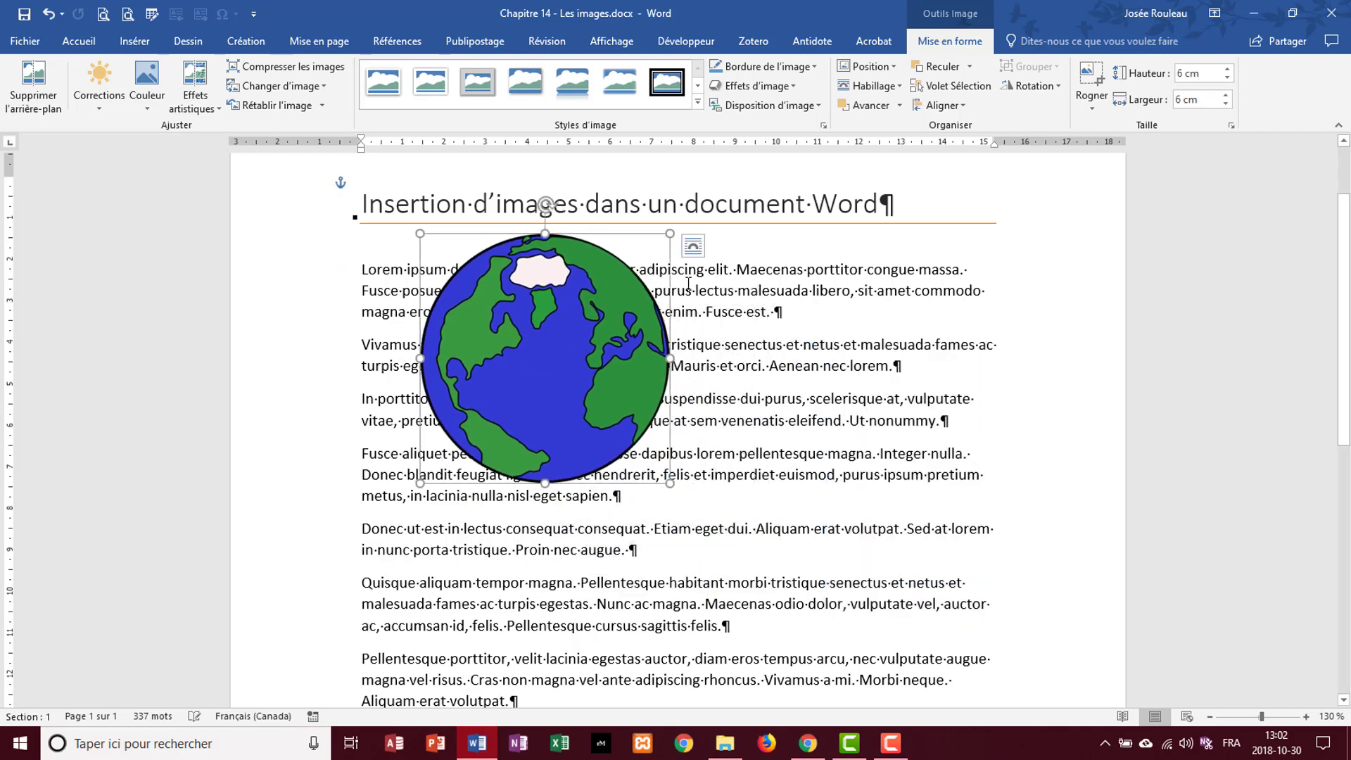
- Apply tight text wrapping to the globe image and move it to the middle of the second to fourth paragraphs
click(693, 245)
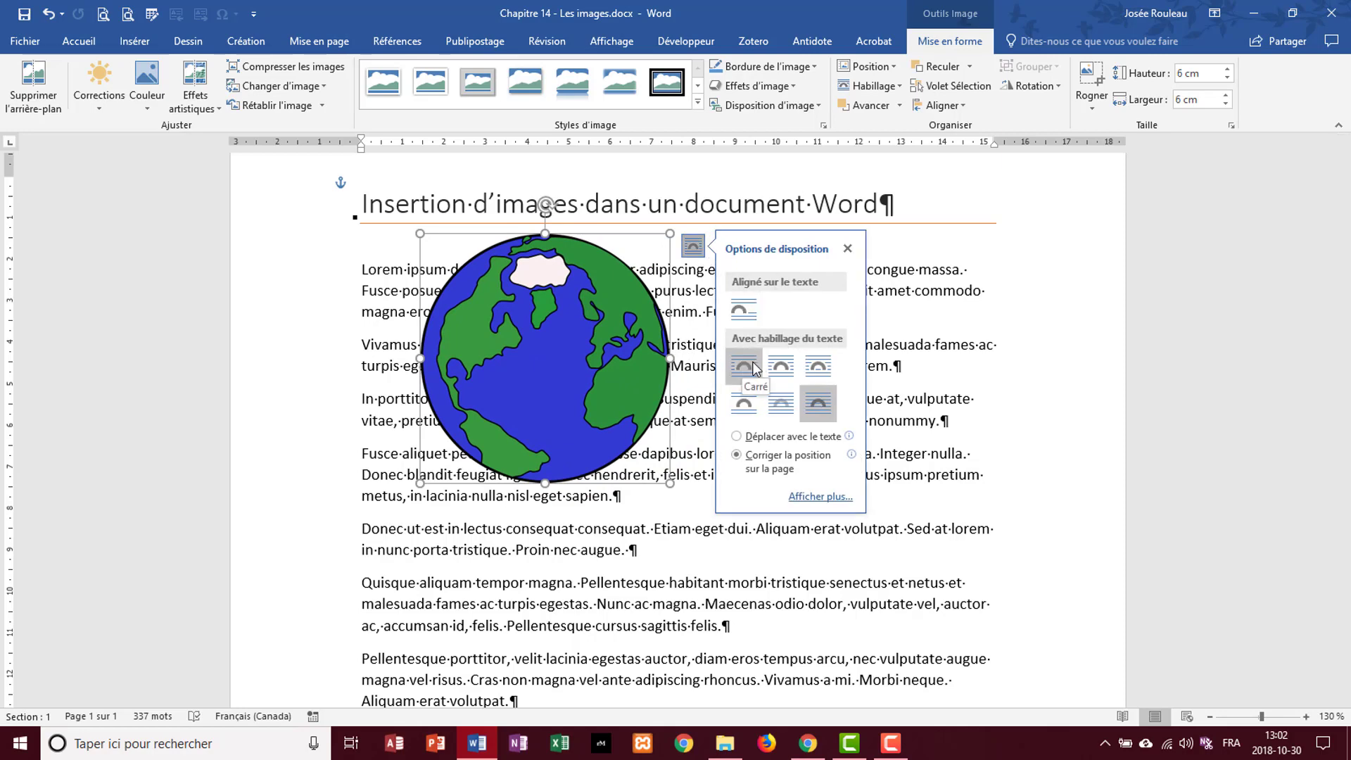
click(781, 366)
drag(529, 340, 616, 468)
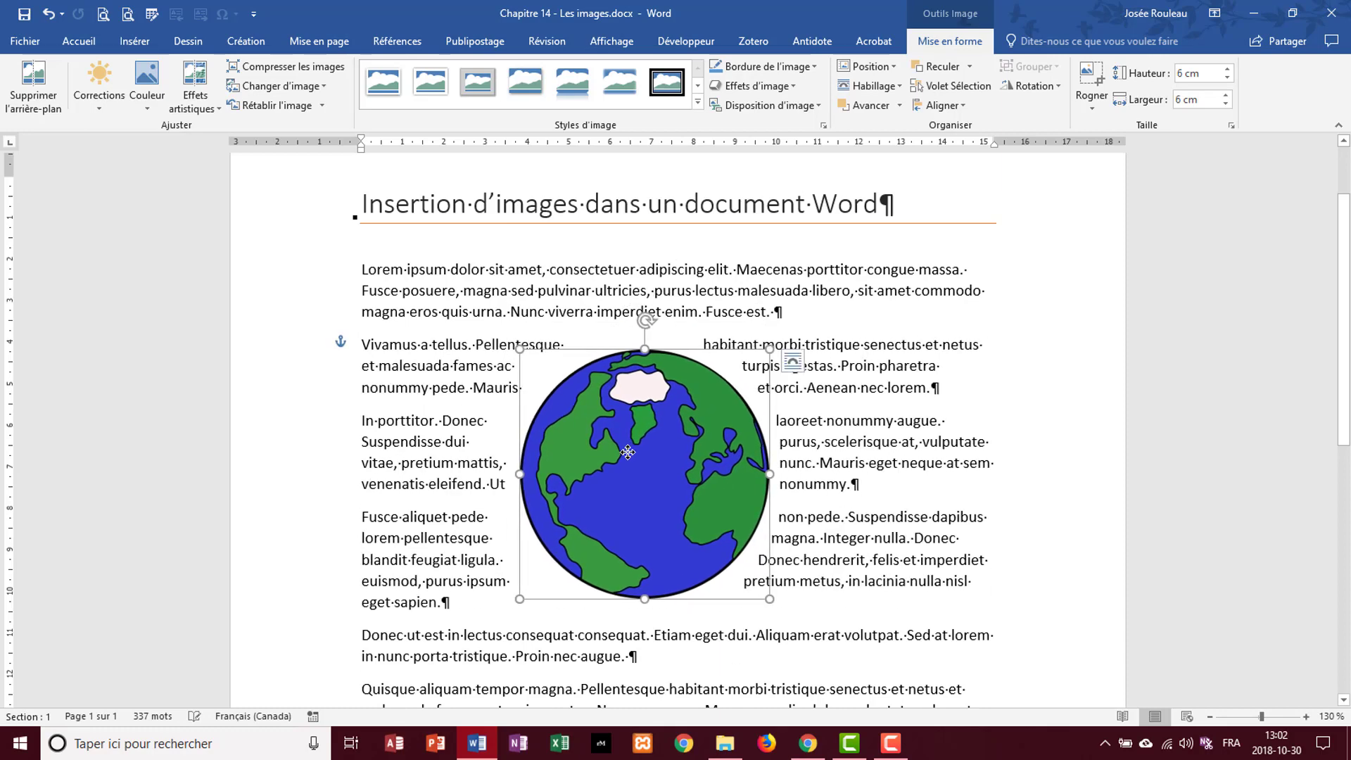
- Insert the red leaf picture from file at the start of the "Integer ultrices lobortis eros" paragraph
scroll(646, 483, down, 5)
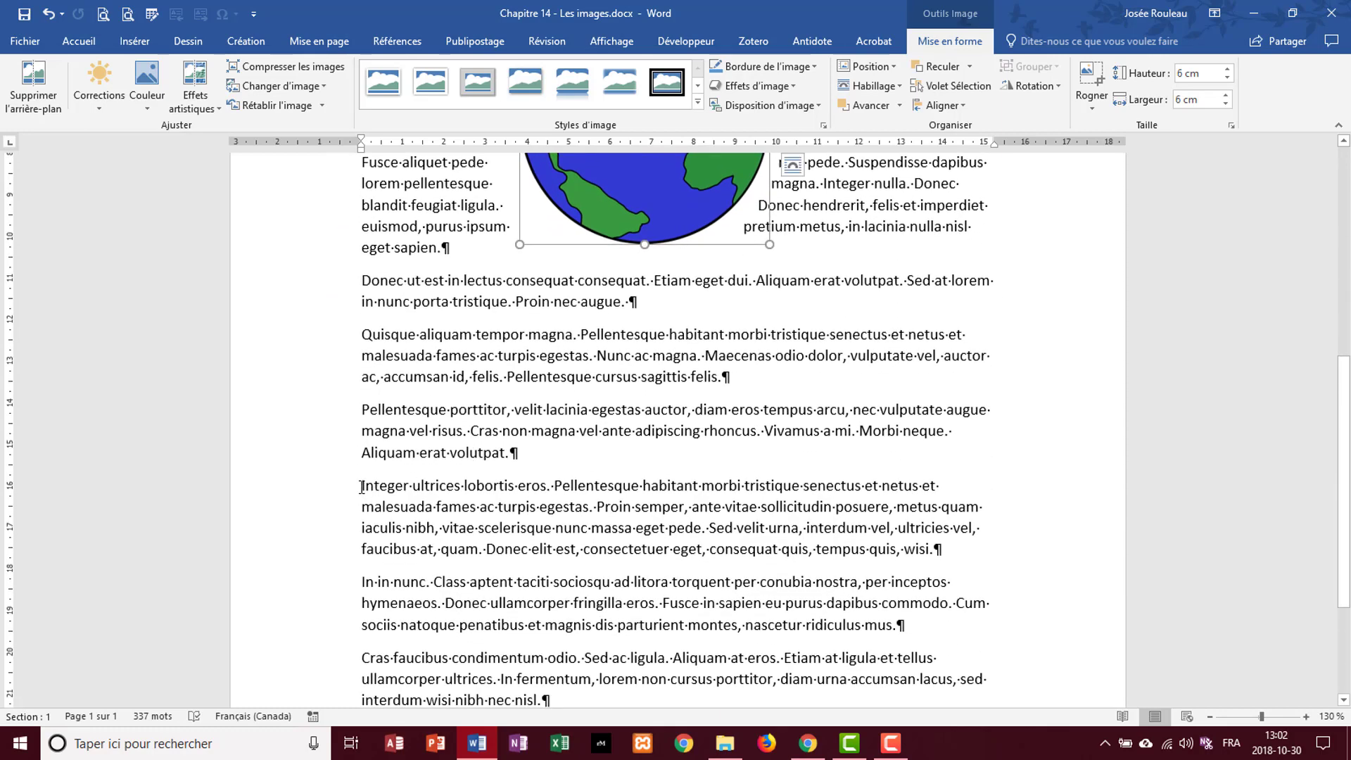
click(361, 487)
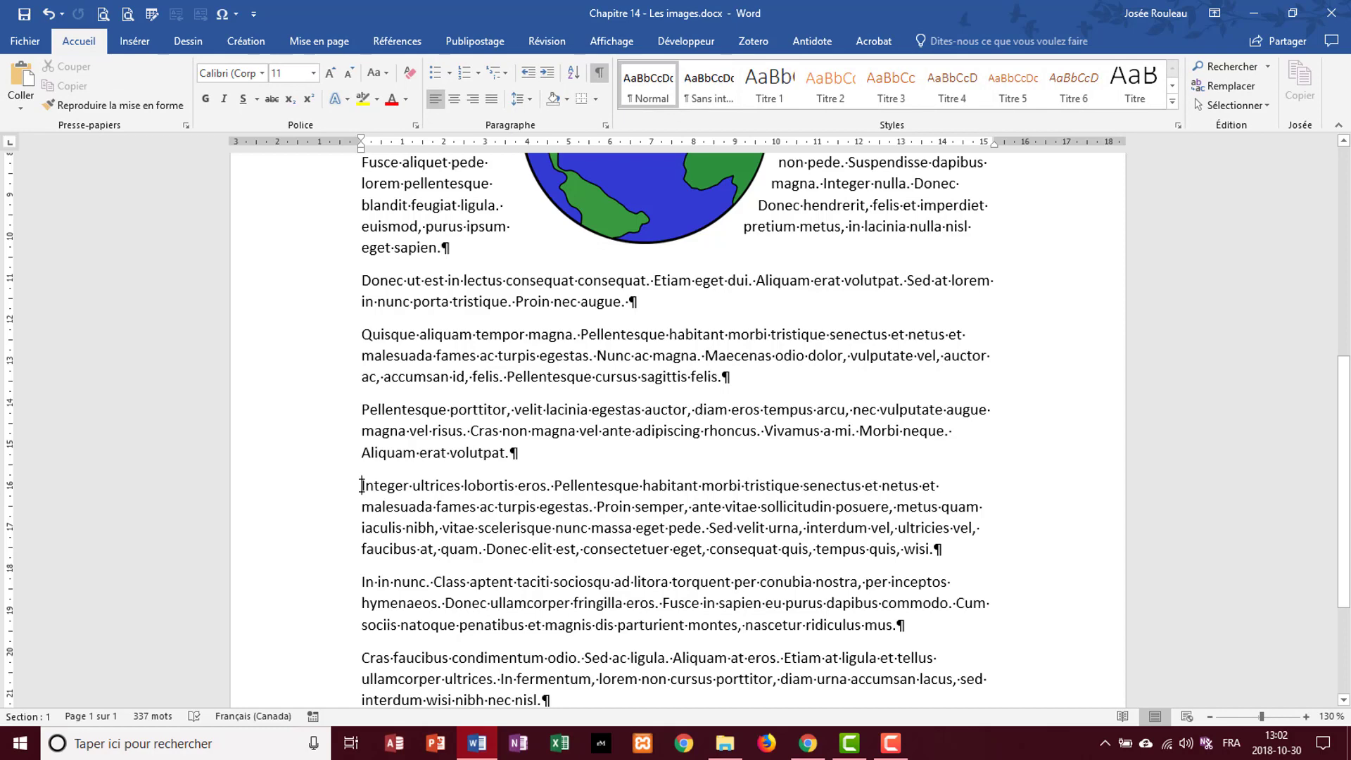
click(150, 44)
click(169, 85)
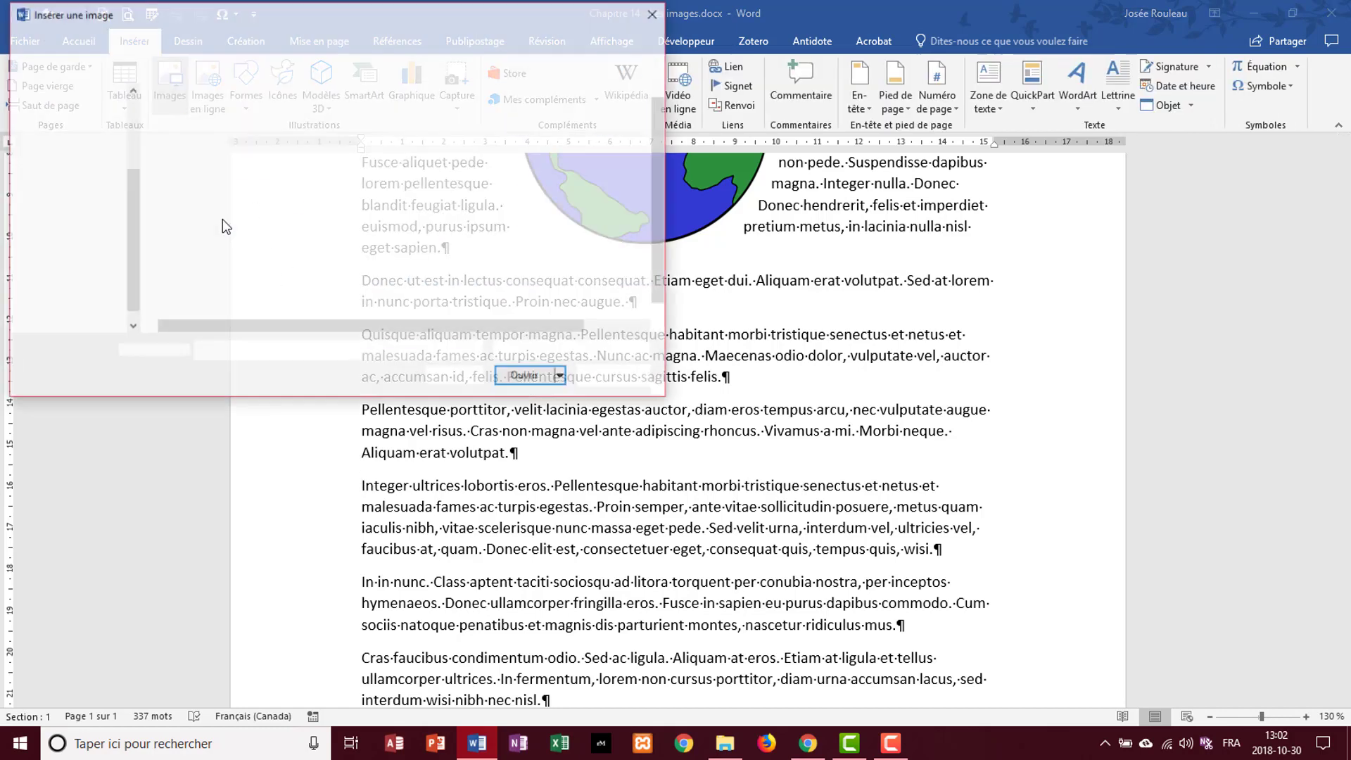
double_click(202, 294)
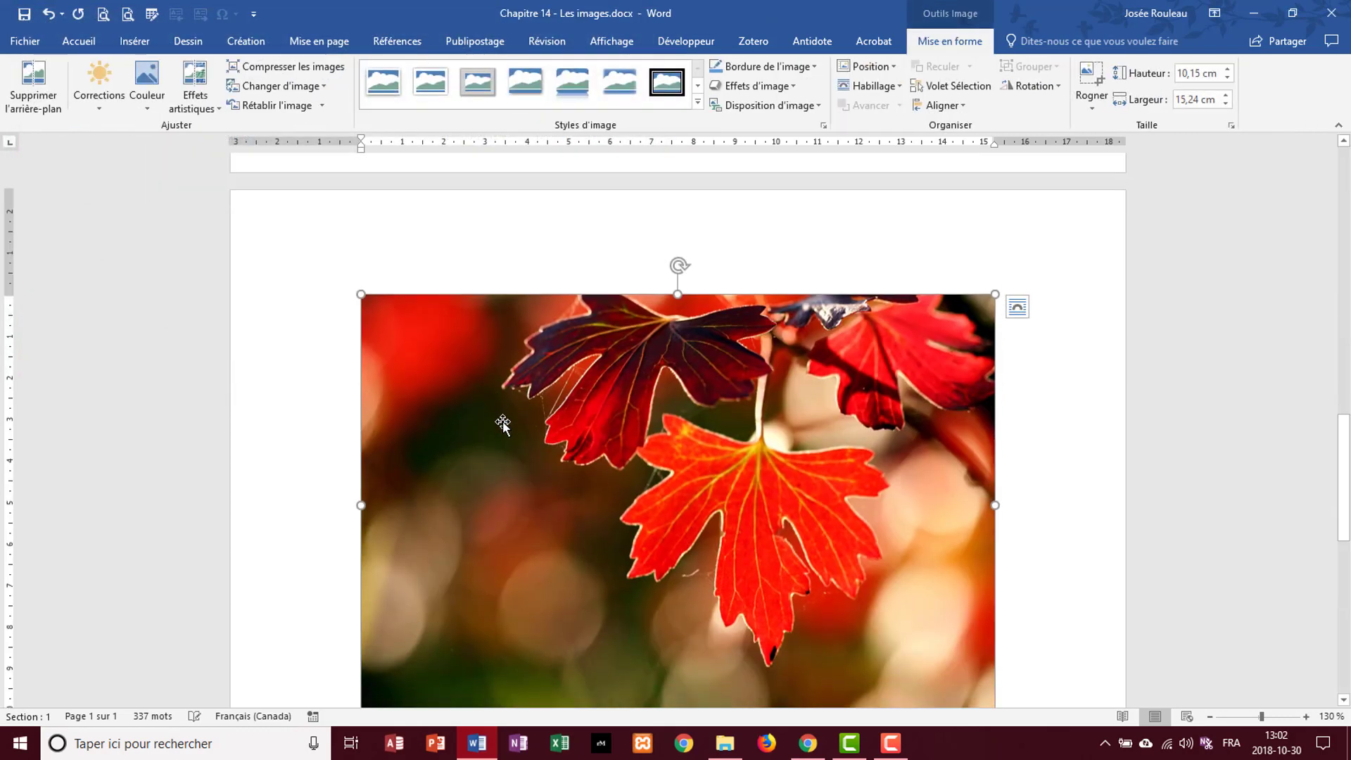
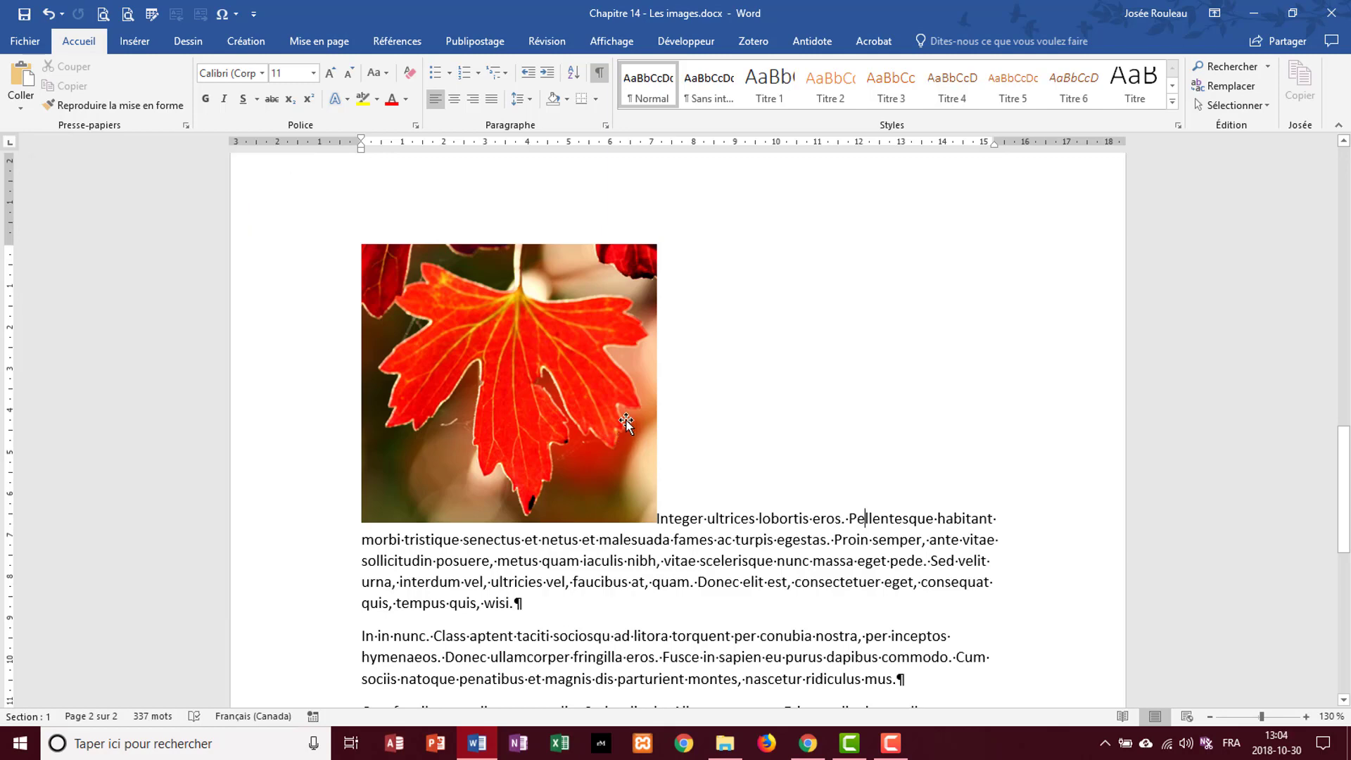
- Examine the correction, colour and artistic effect options for the red leaf image
click(619, 403)
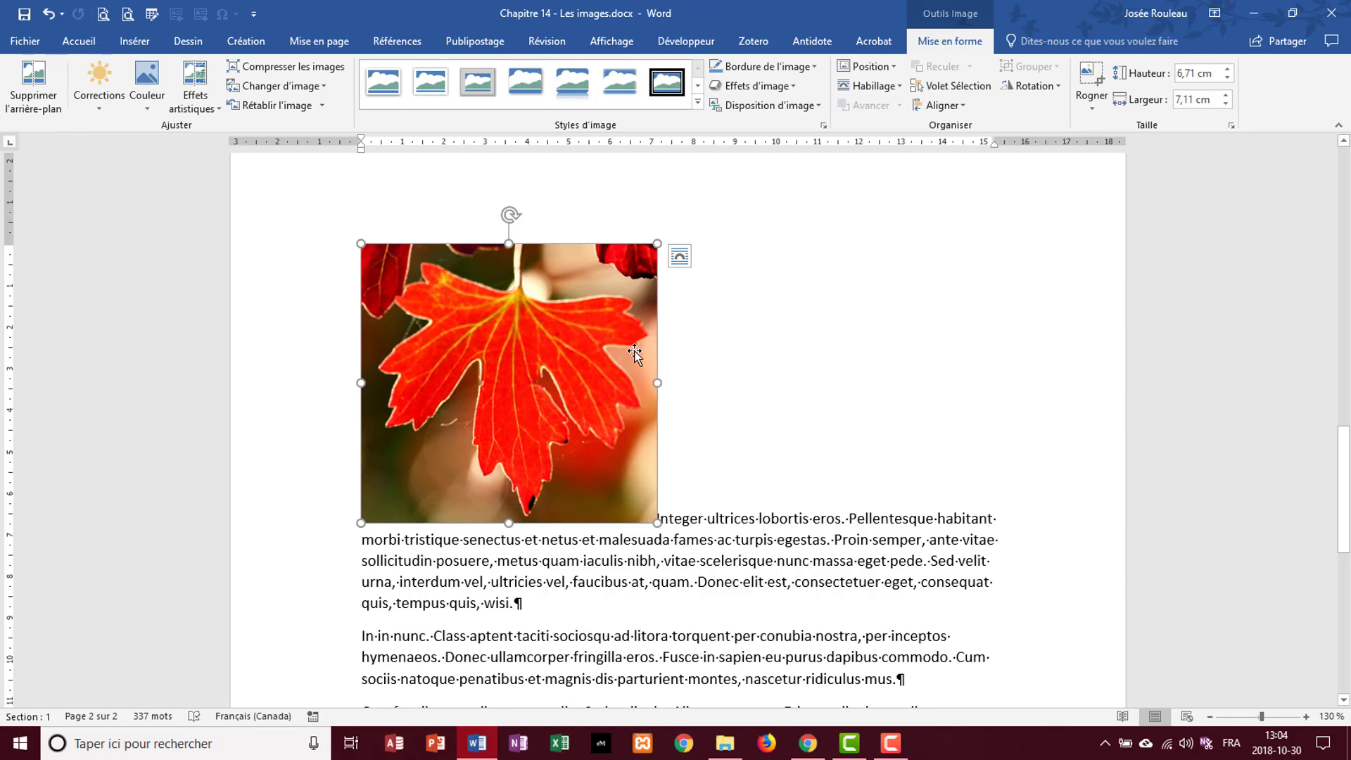
click(95, 106)
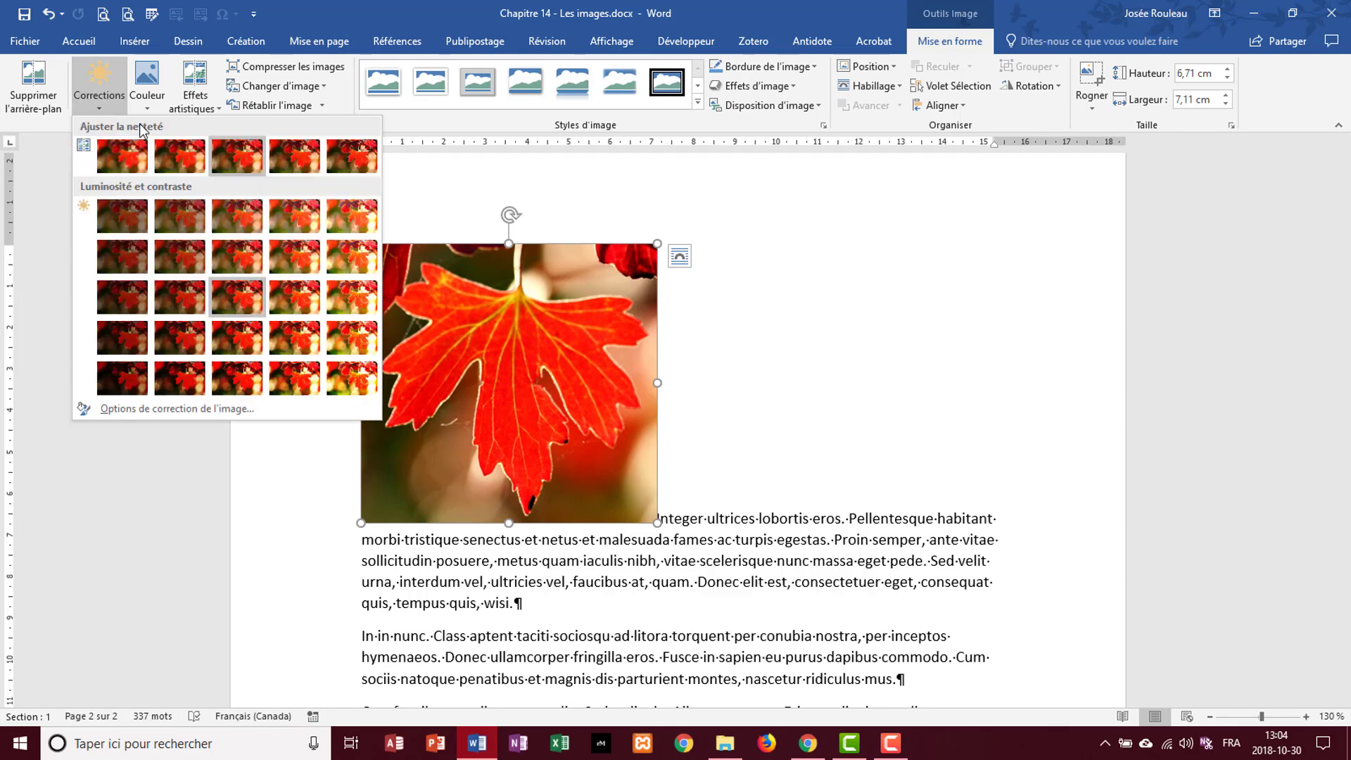
click(146, 109)
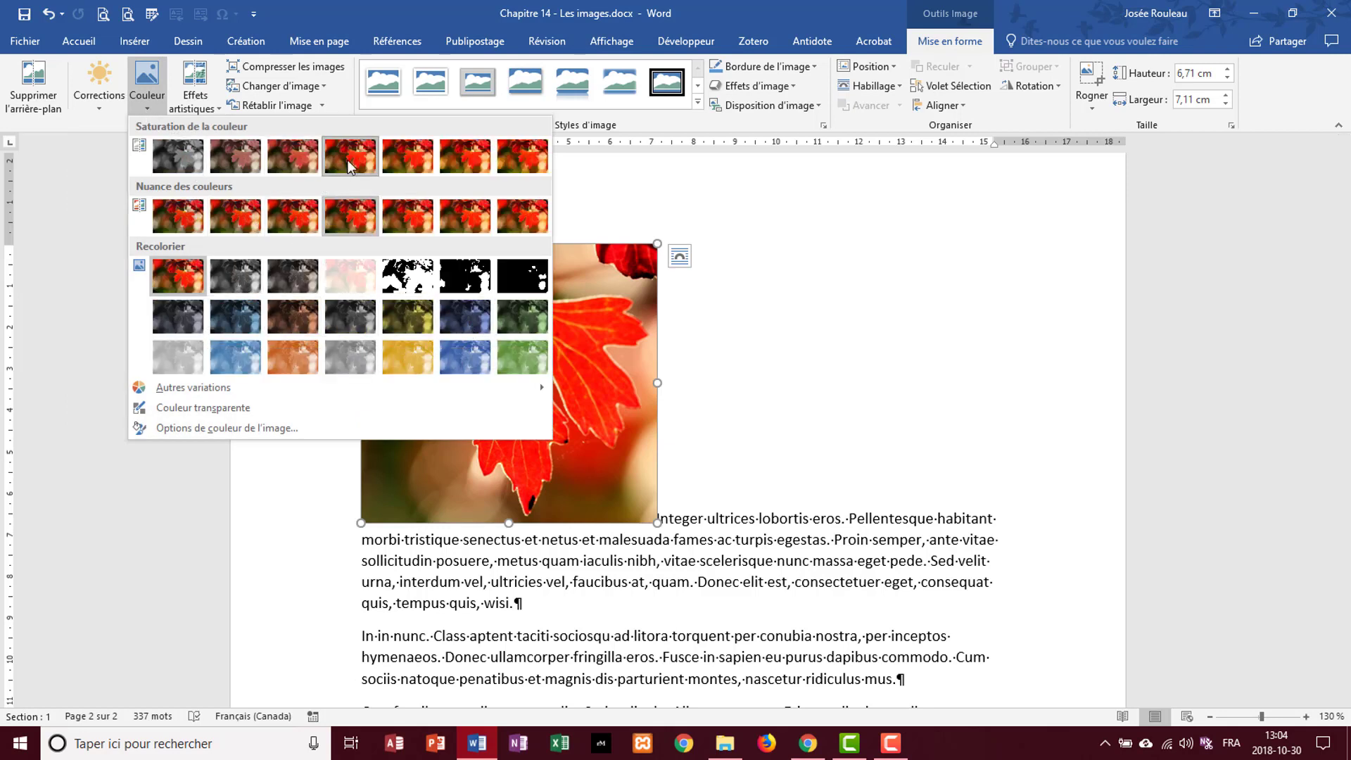
click(210, 104)
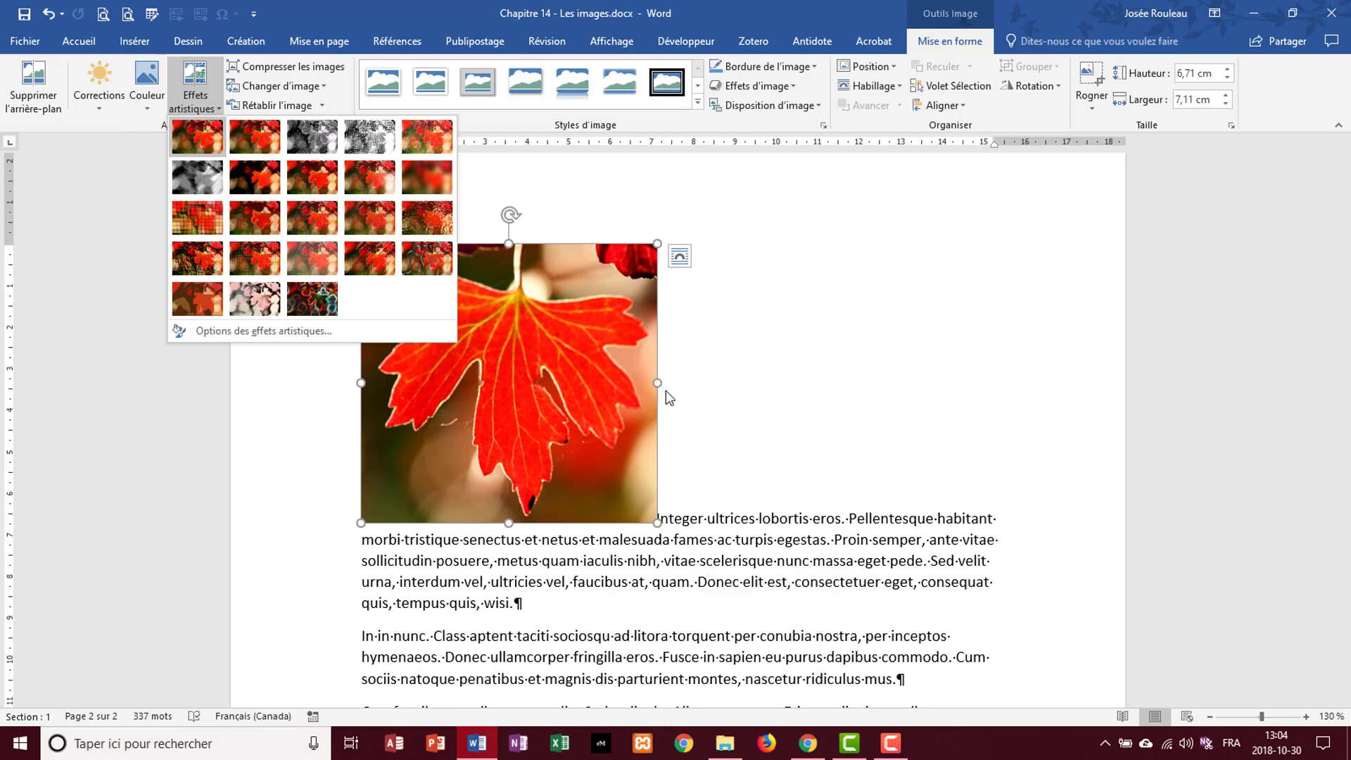
click(678, 527)
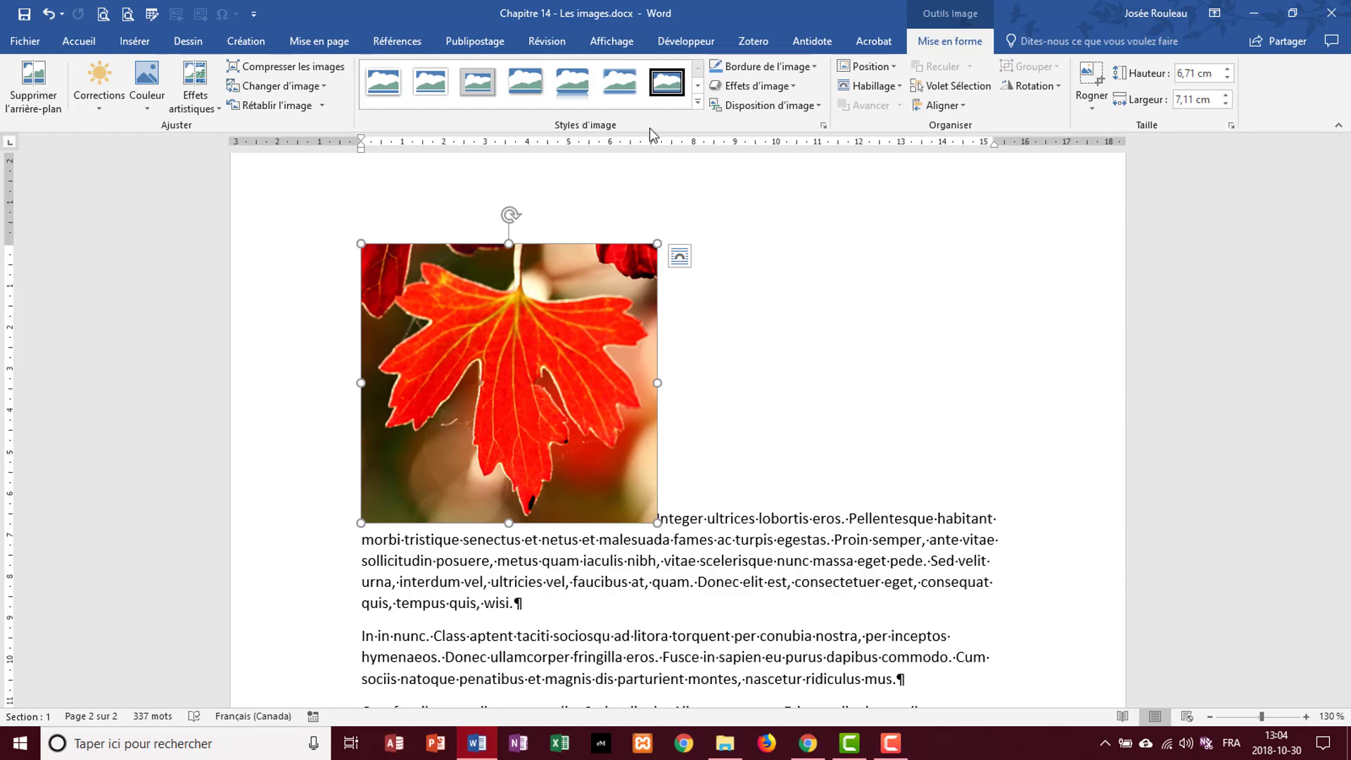
- Examine the picture styles, border options, and the shadow, reflection and glow effects for the leaf image
click(700, 104)
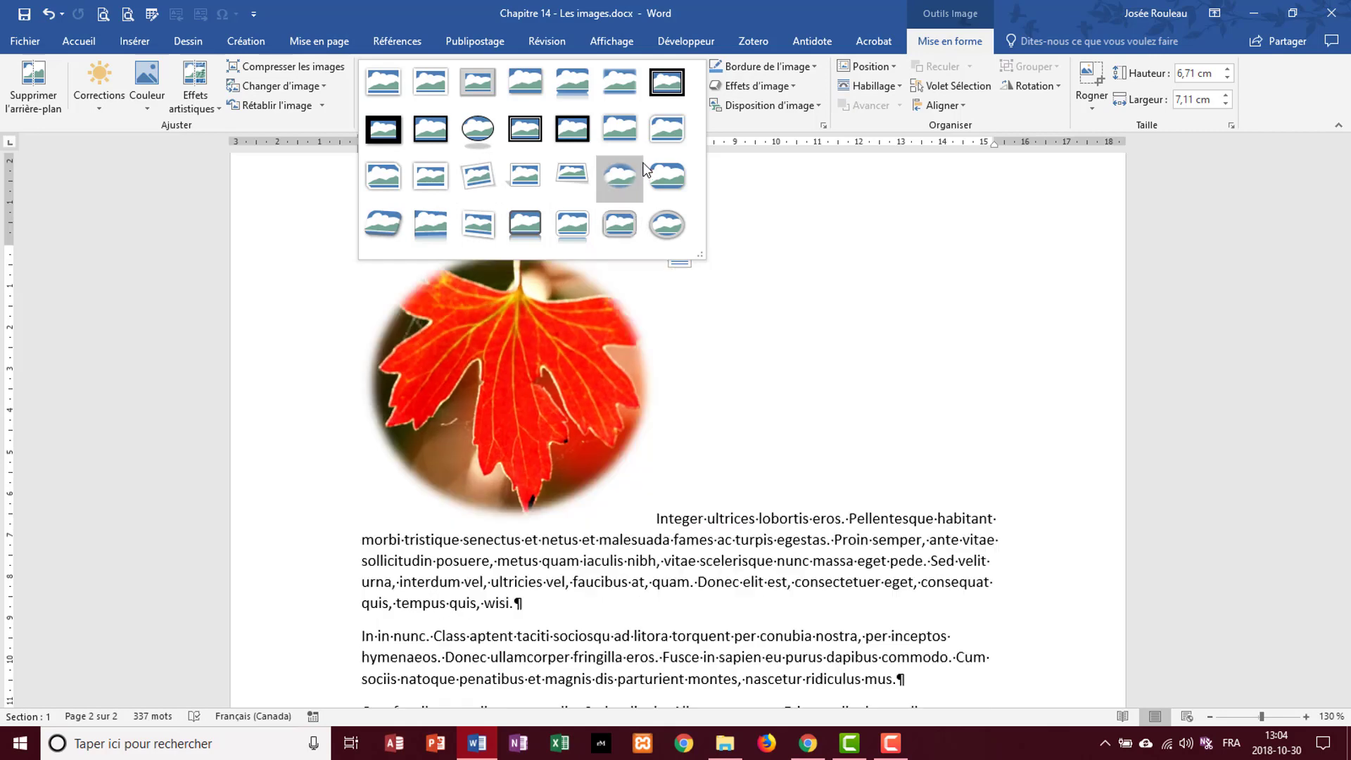
click(771, 71)
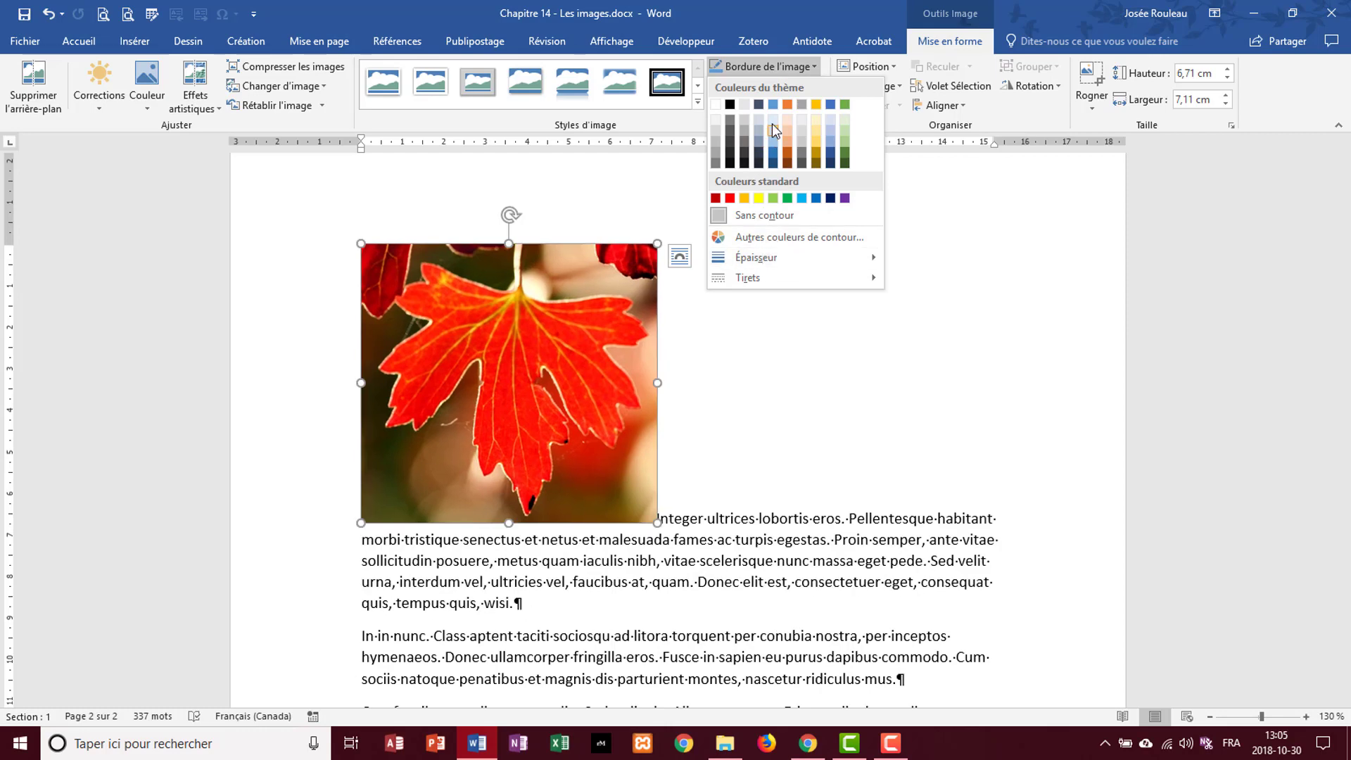
click(779, 59)
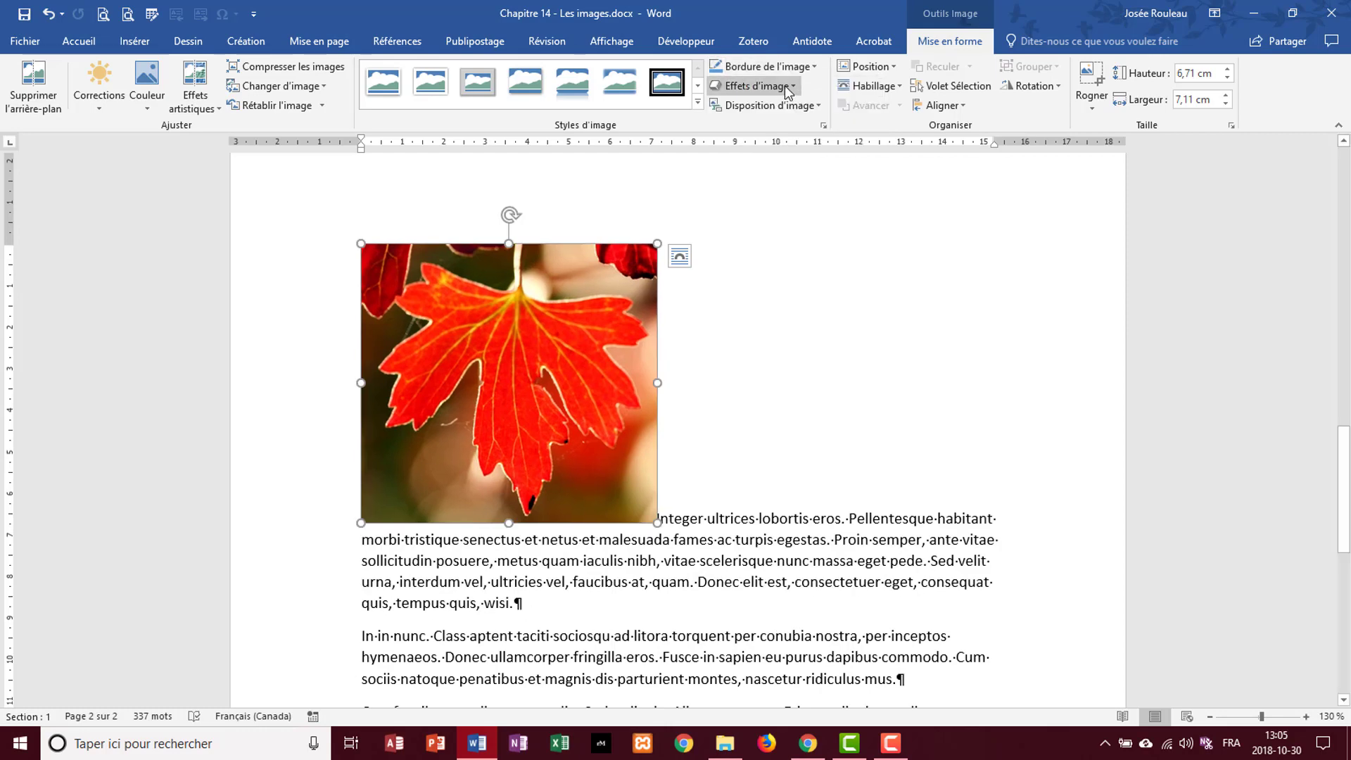
click(783, 86)
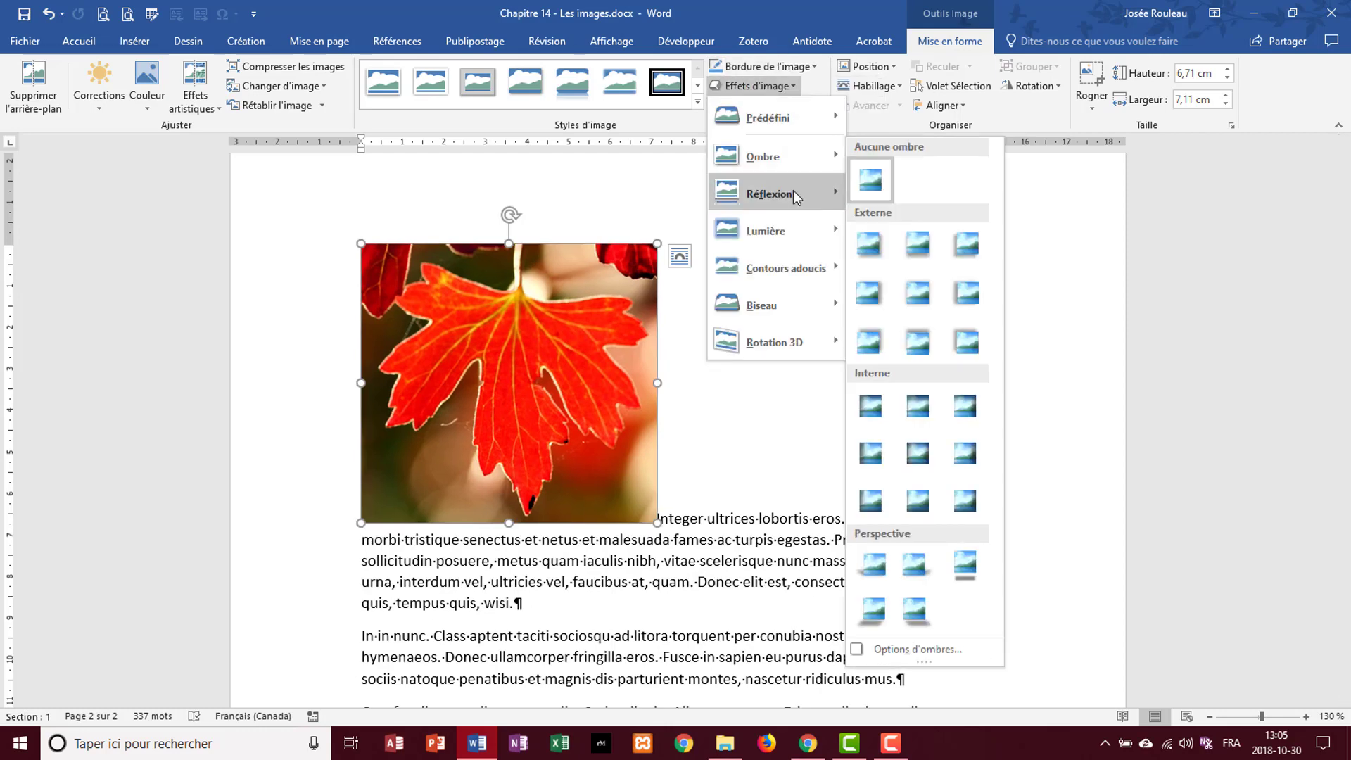
mouse_move(793, 210)
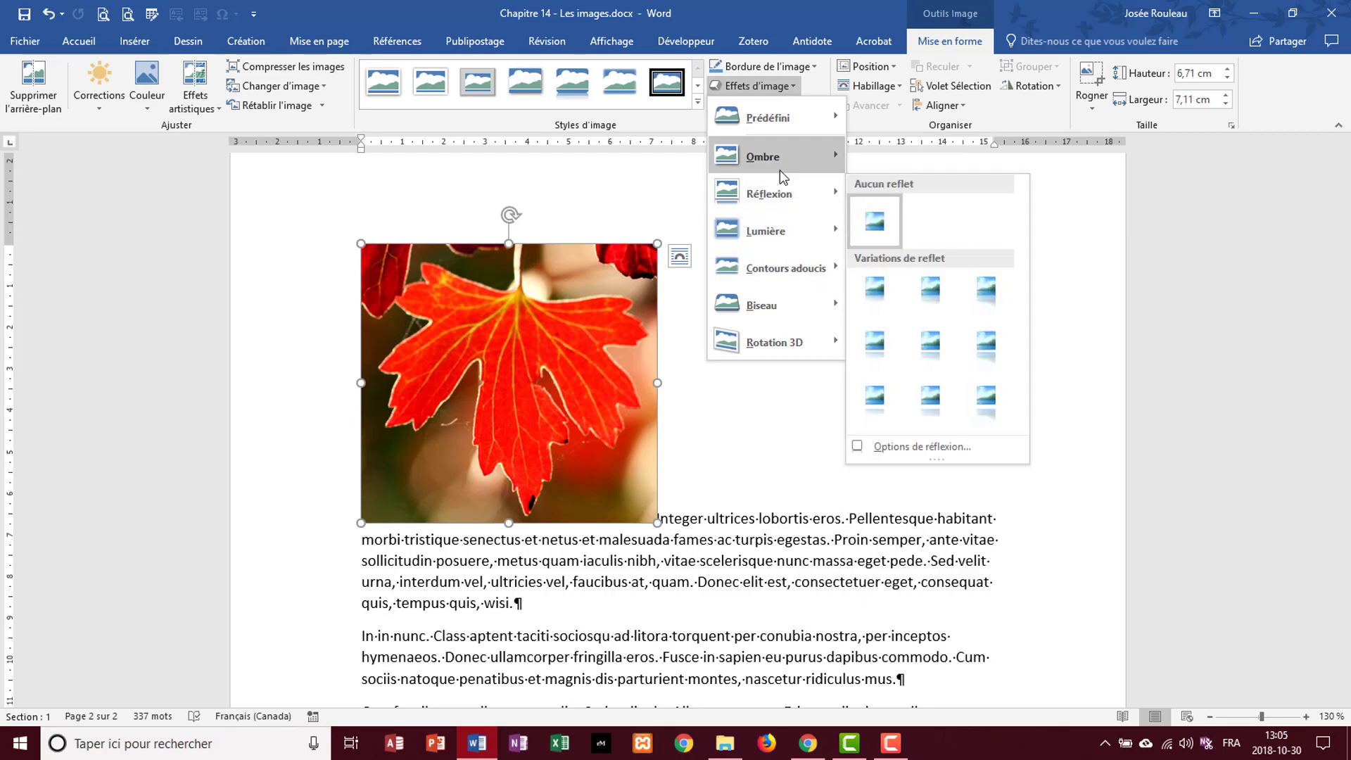
mouse_move(760, 243)
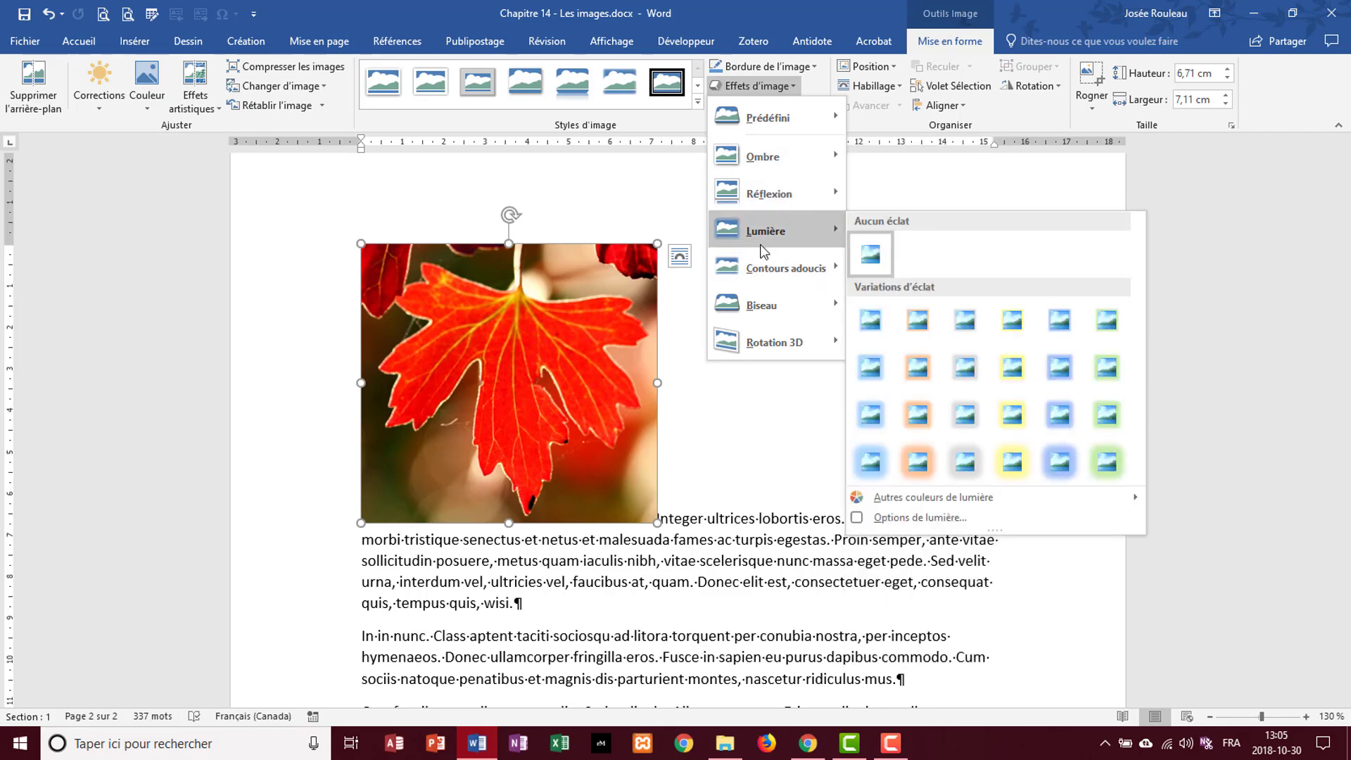
click(795, 86)
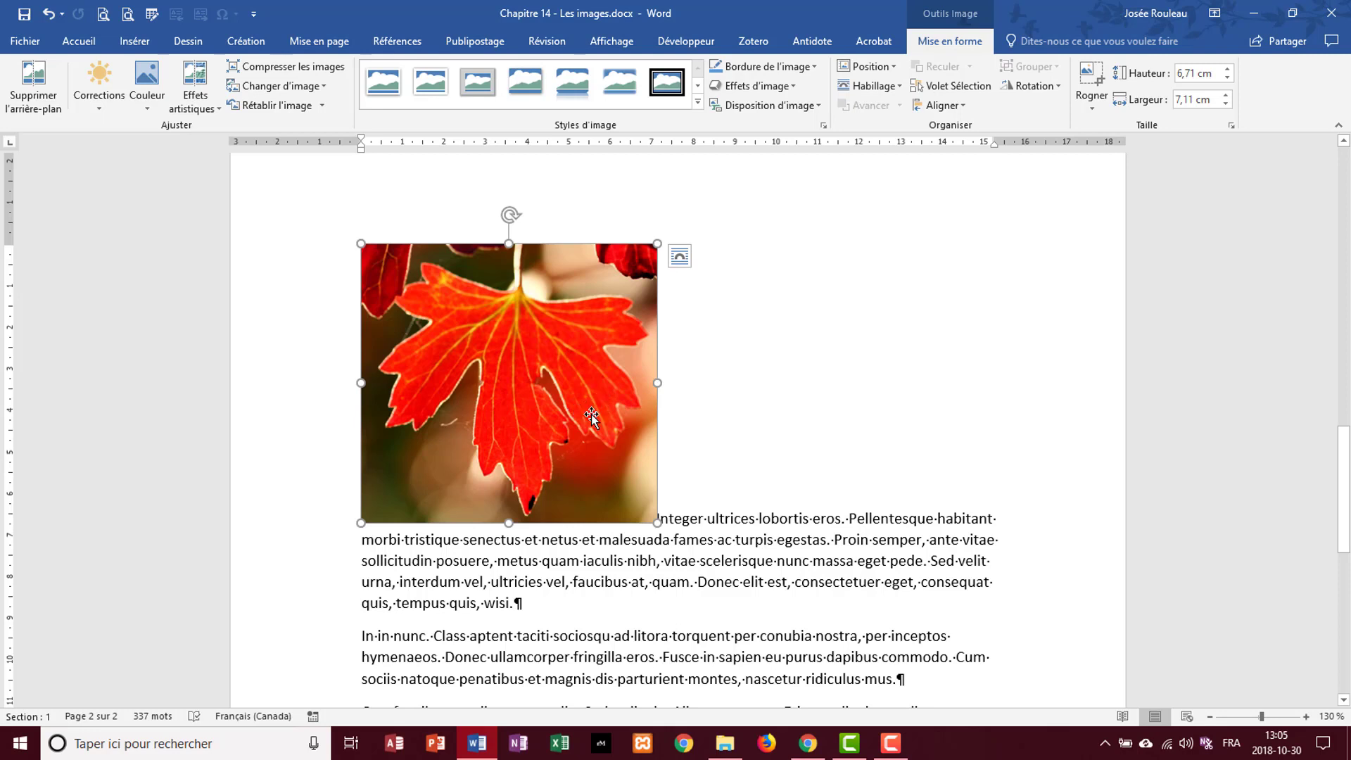
- Insert the caption "Figure 1 - Titre de l'image" below the globe image
scroll(591, 413, up, 8)
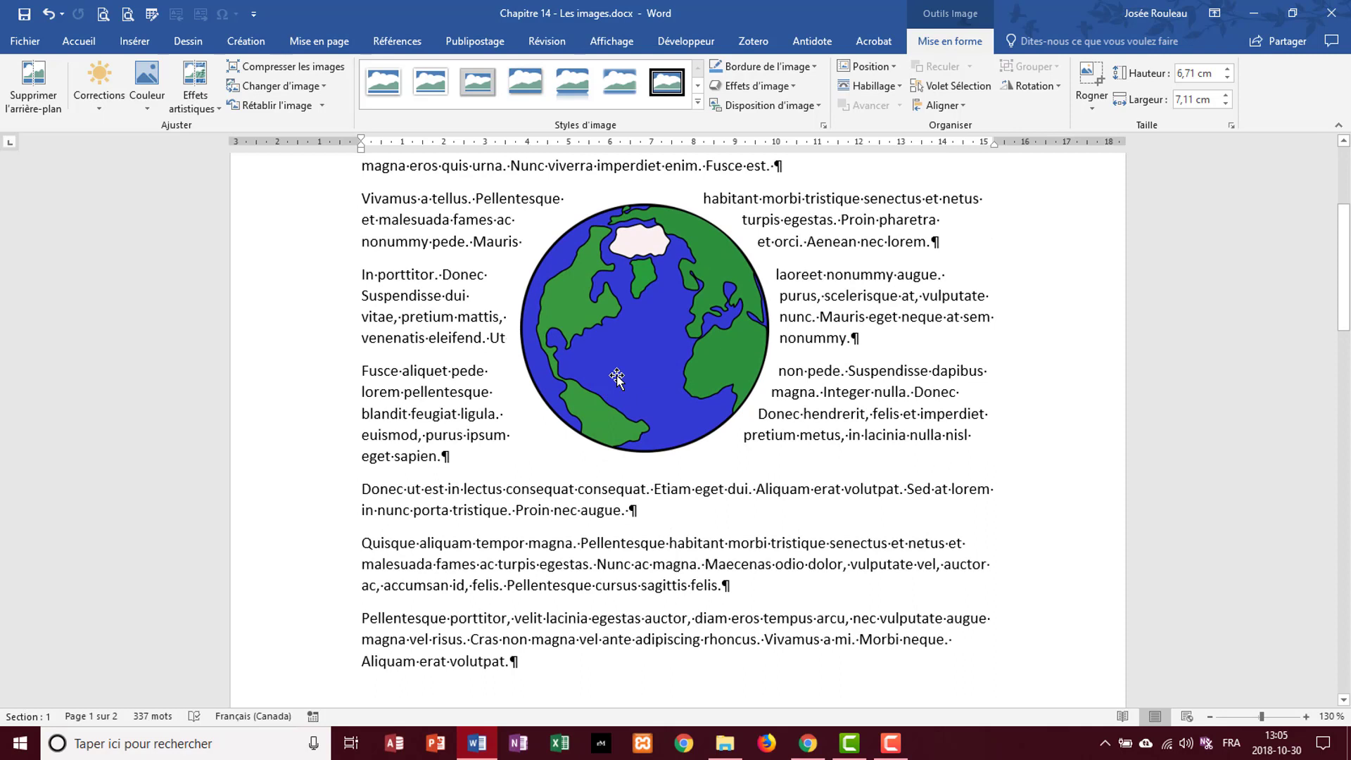
click(616, 377)
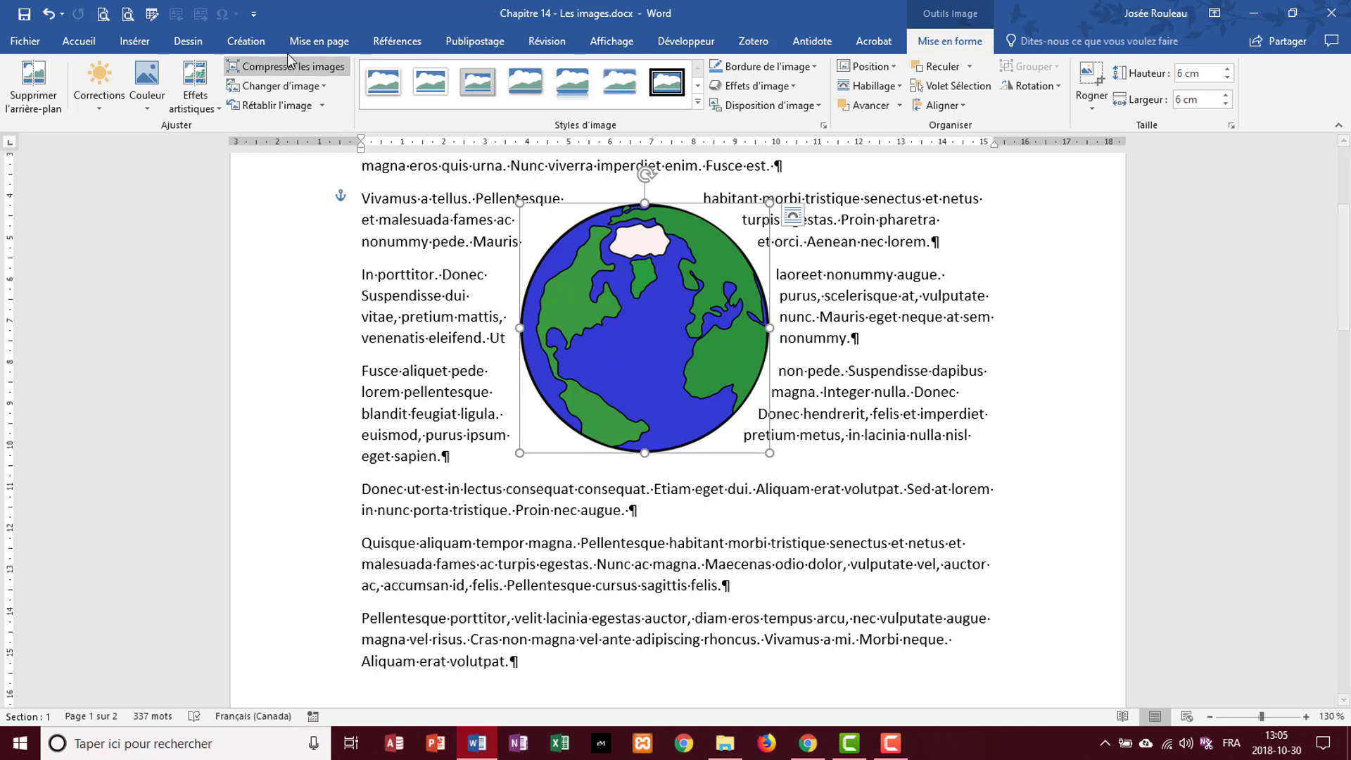
click(412, 43)
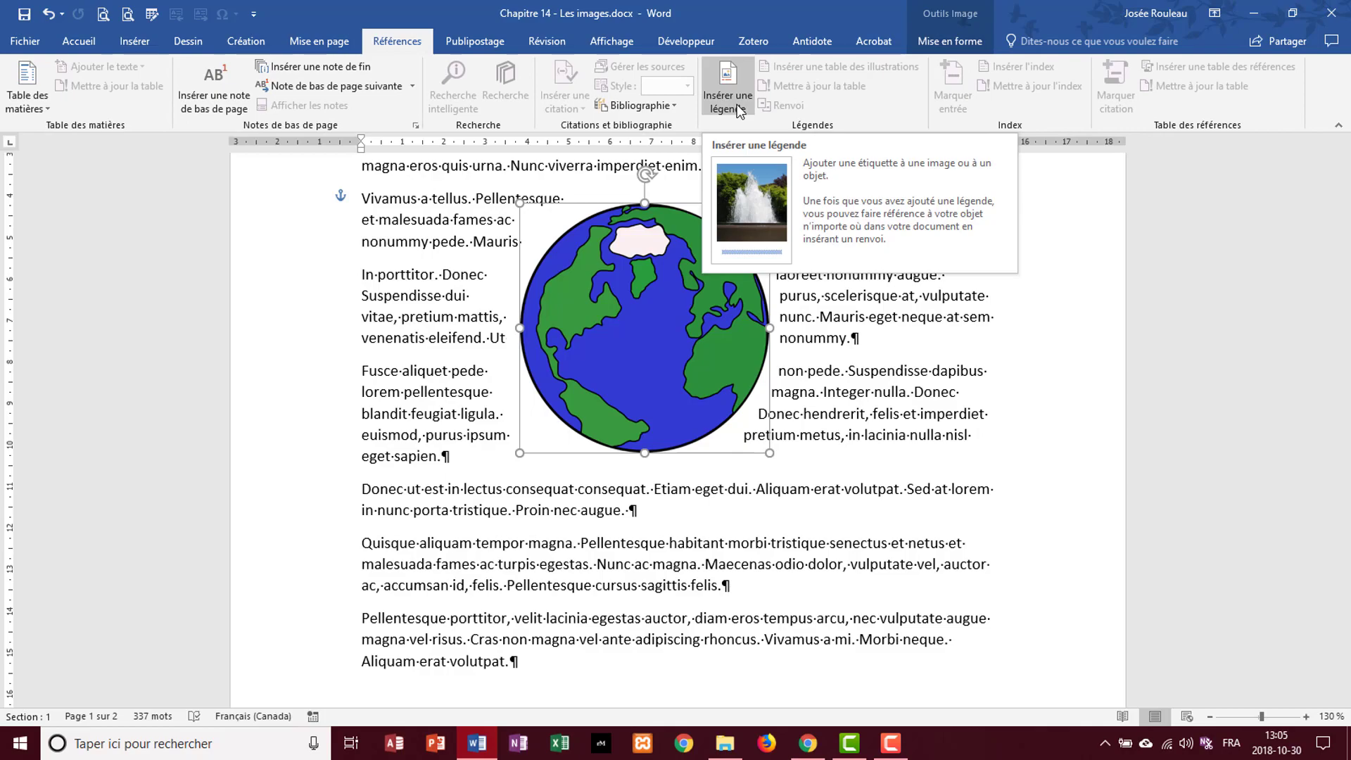
click(737, 104)
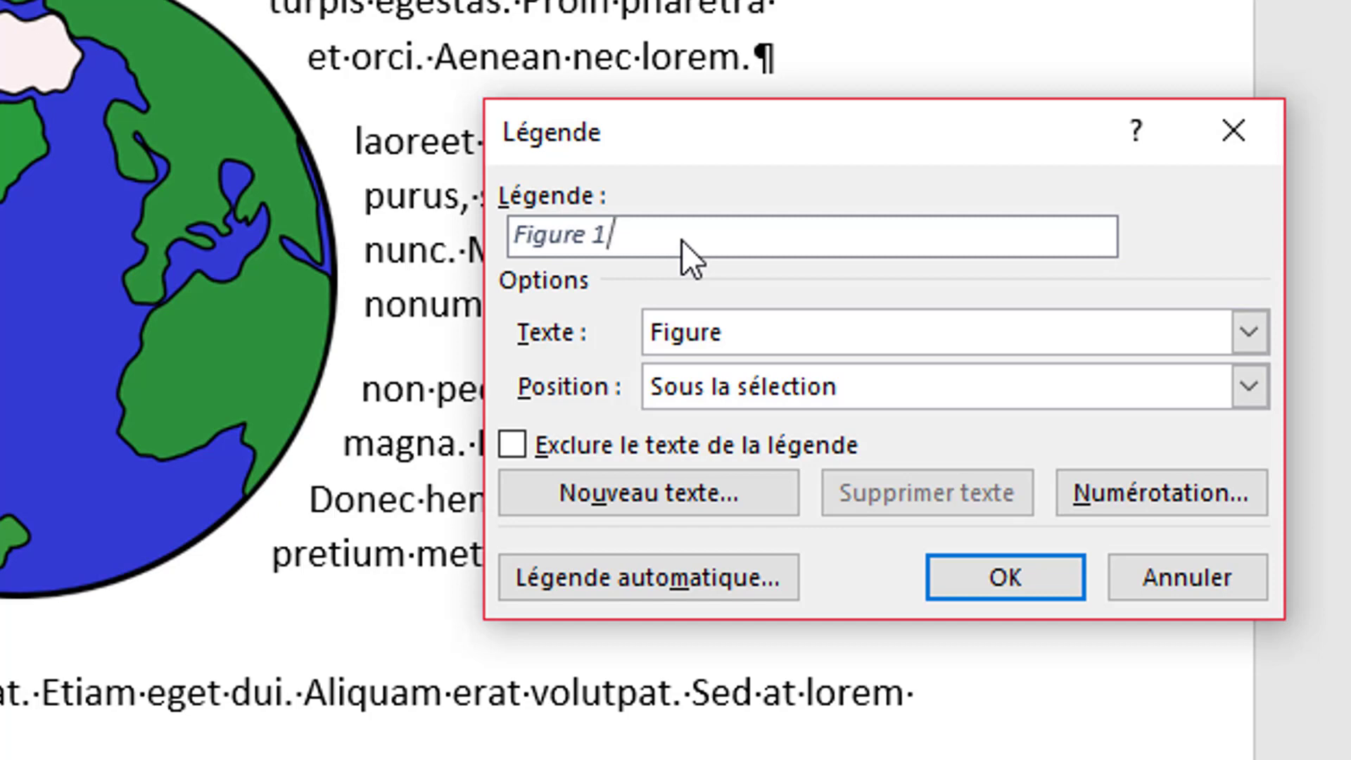
text(- Titre de l'image)
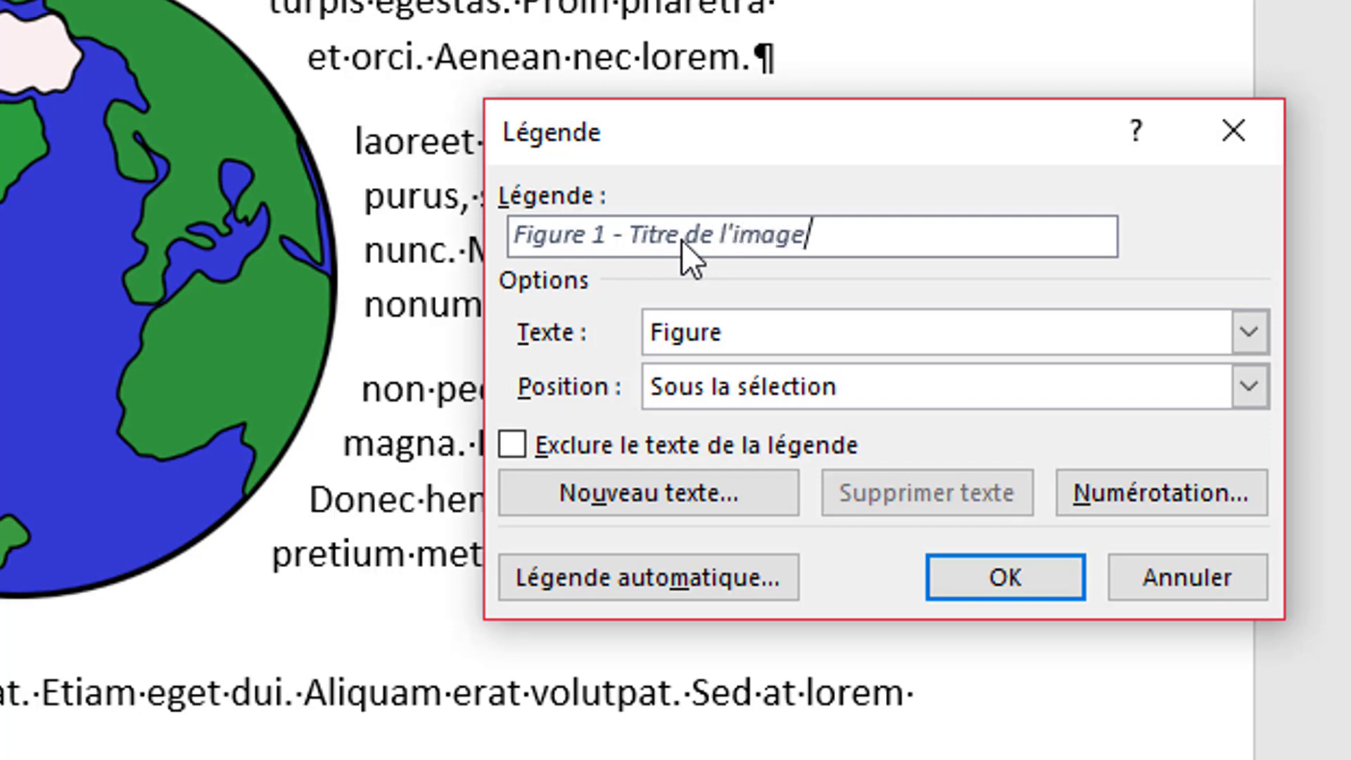
click(988, 579)
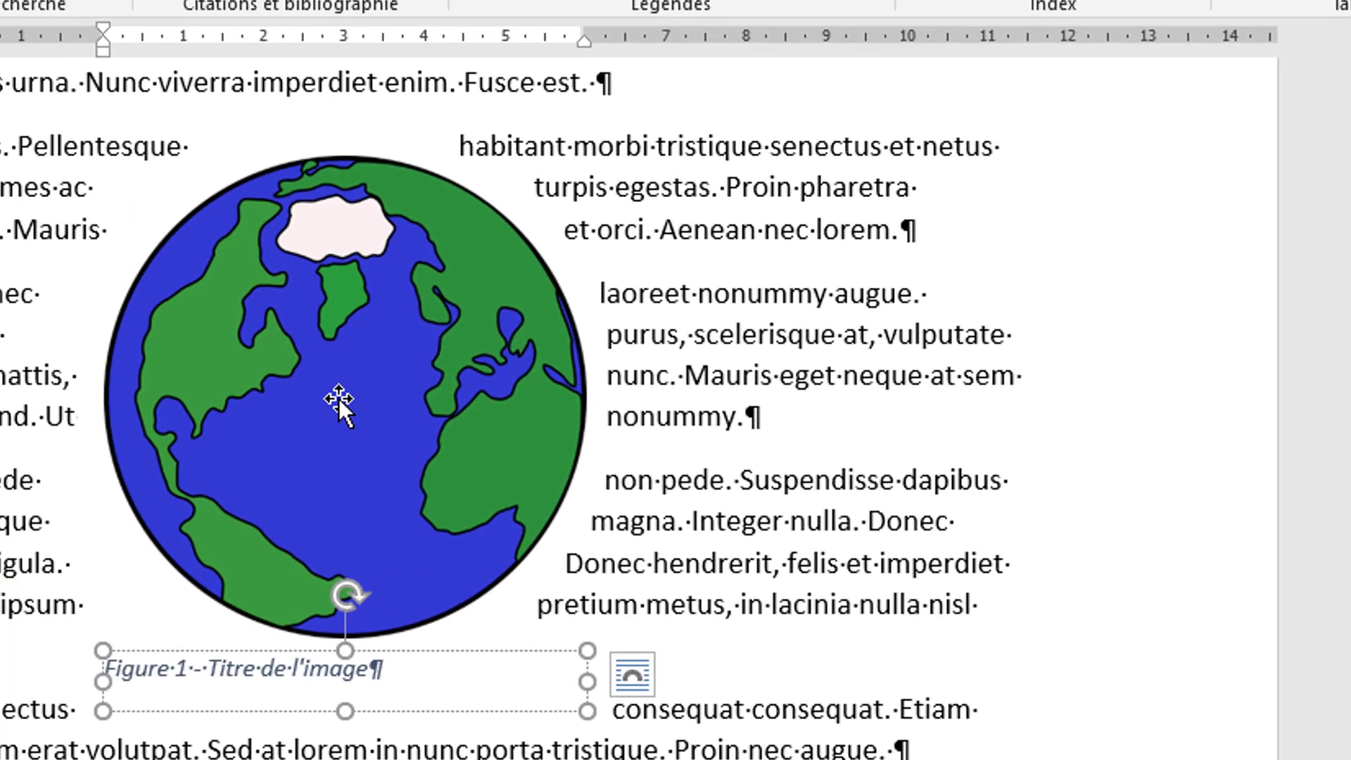
- Try moving the globe image to the right margin beside the lower paragraphs, and undo the caption insertion
click(223, 653)
drag(314, 462, 801, 676)
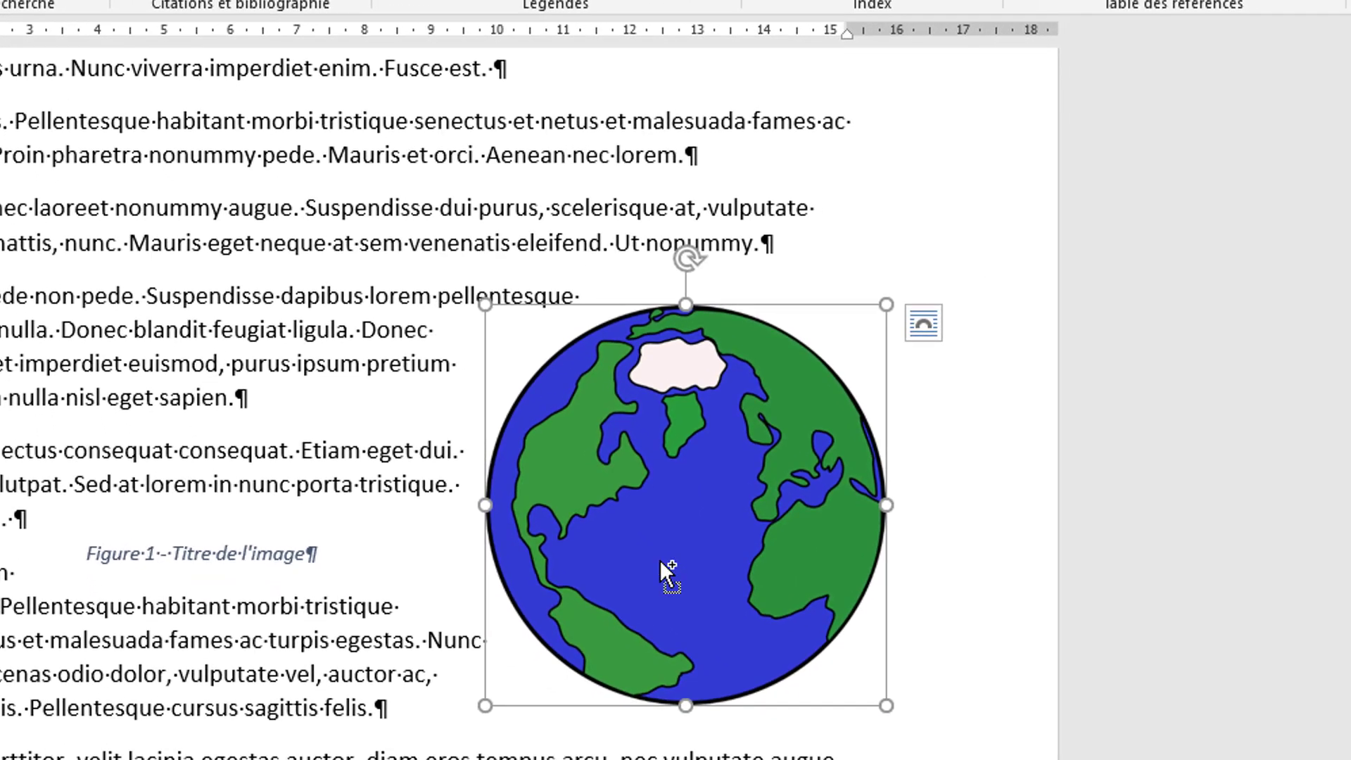
key(ctrl+z)
key(ctrl+z)
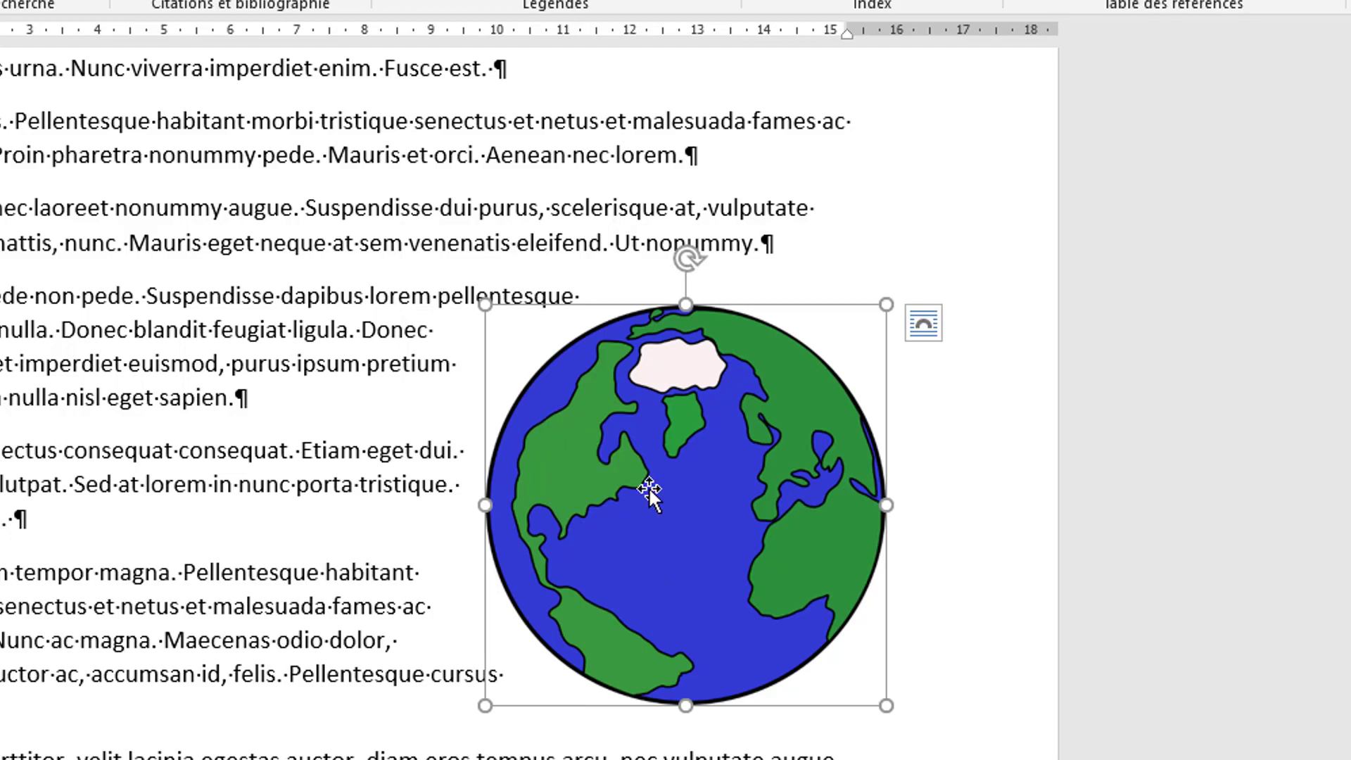
- Move the globe image back to the middle of the second to fourth paragraphs and caption it below as "Figure 1 - Titre de l'image"
drag(642, 486, 281, 293)
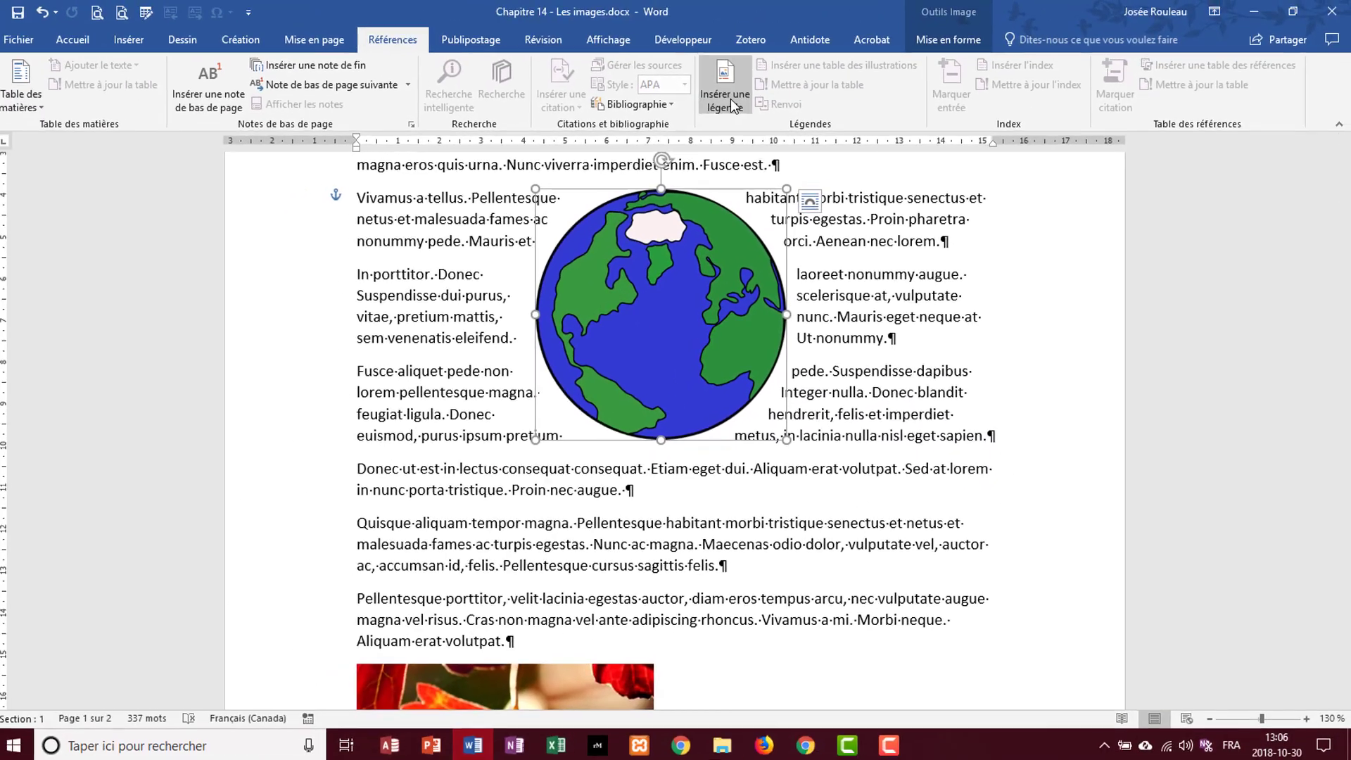
click(535, 14)
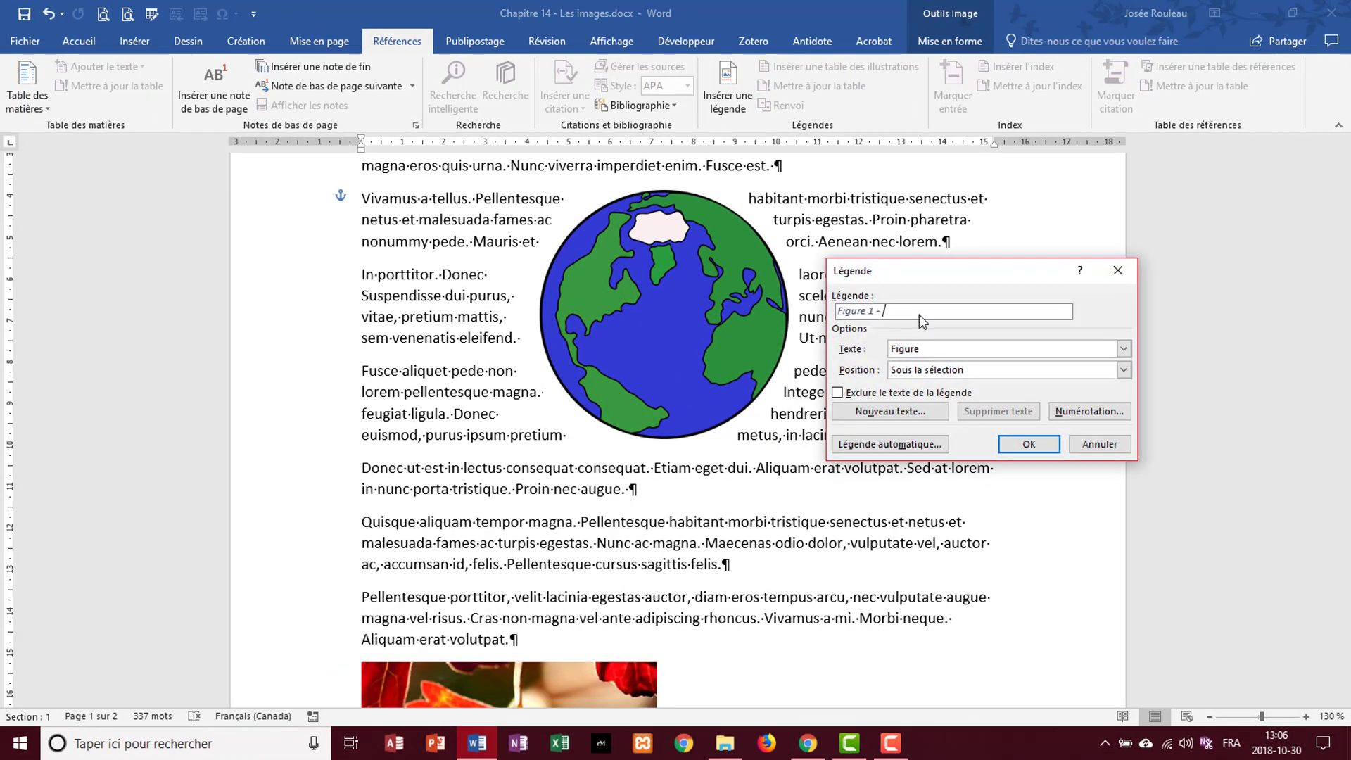
text(- Titre de l'image)
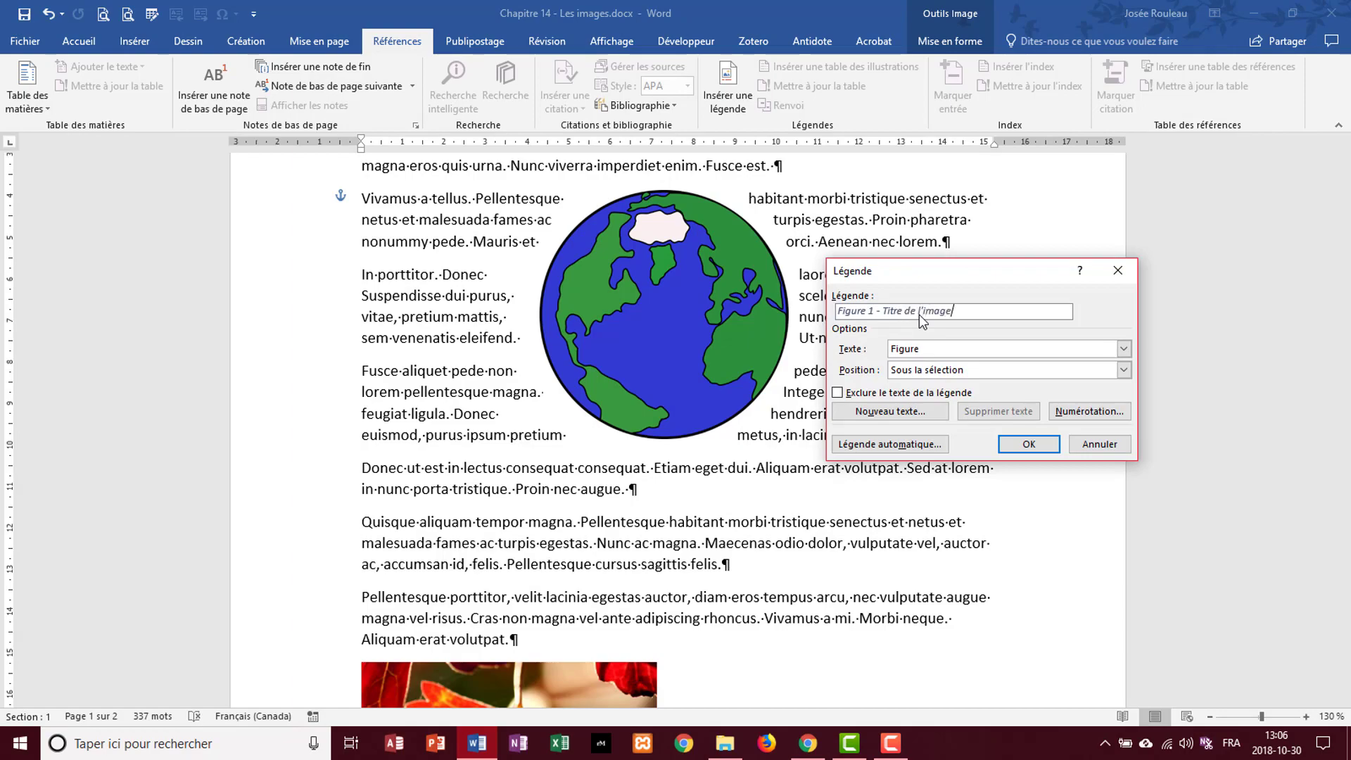
click(1028, 444)
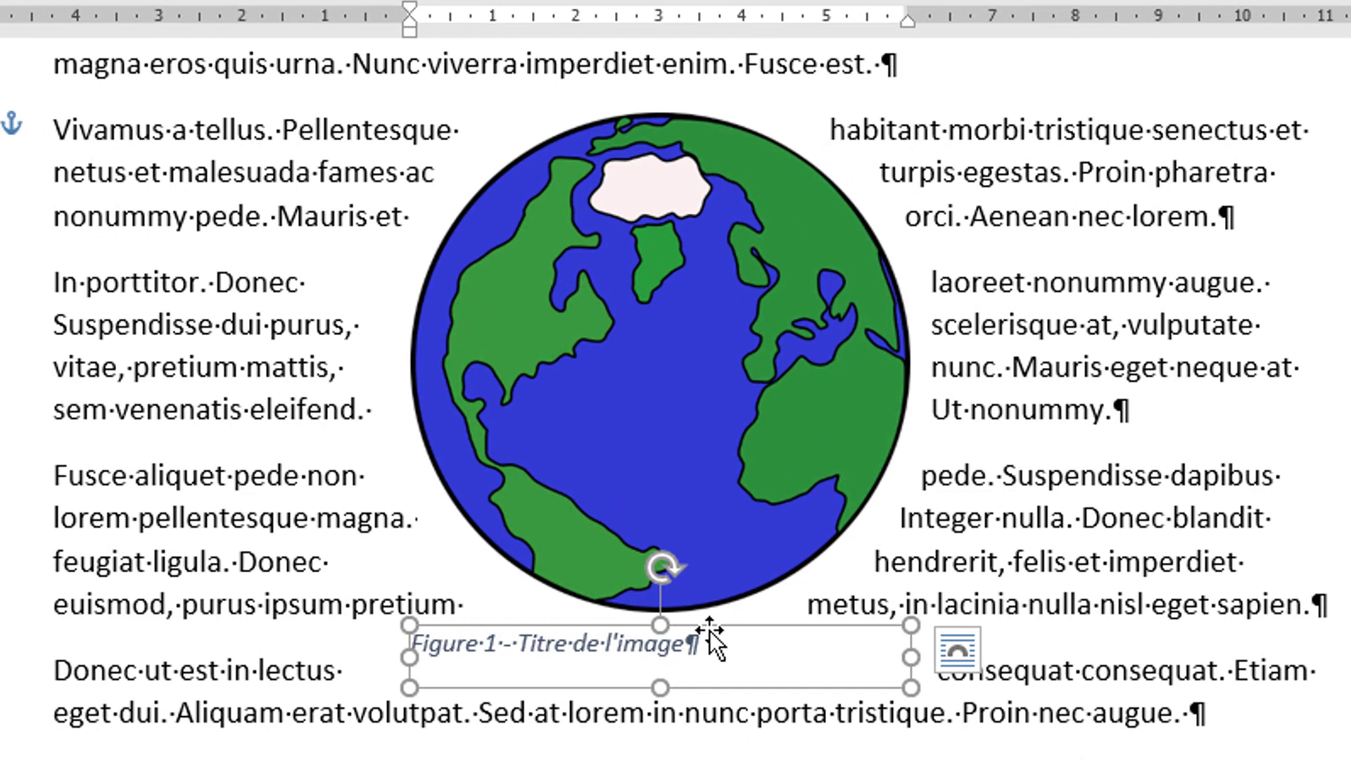
- Group the globe image with its caption and move the group down to start at the third paragraph
ctrl+click(731, 416)
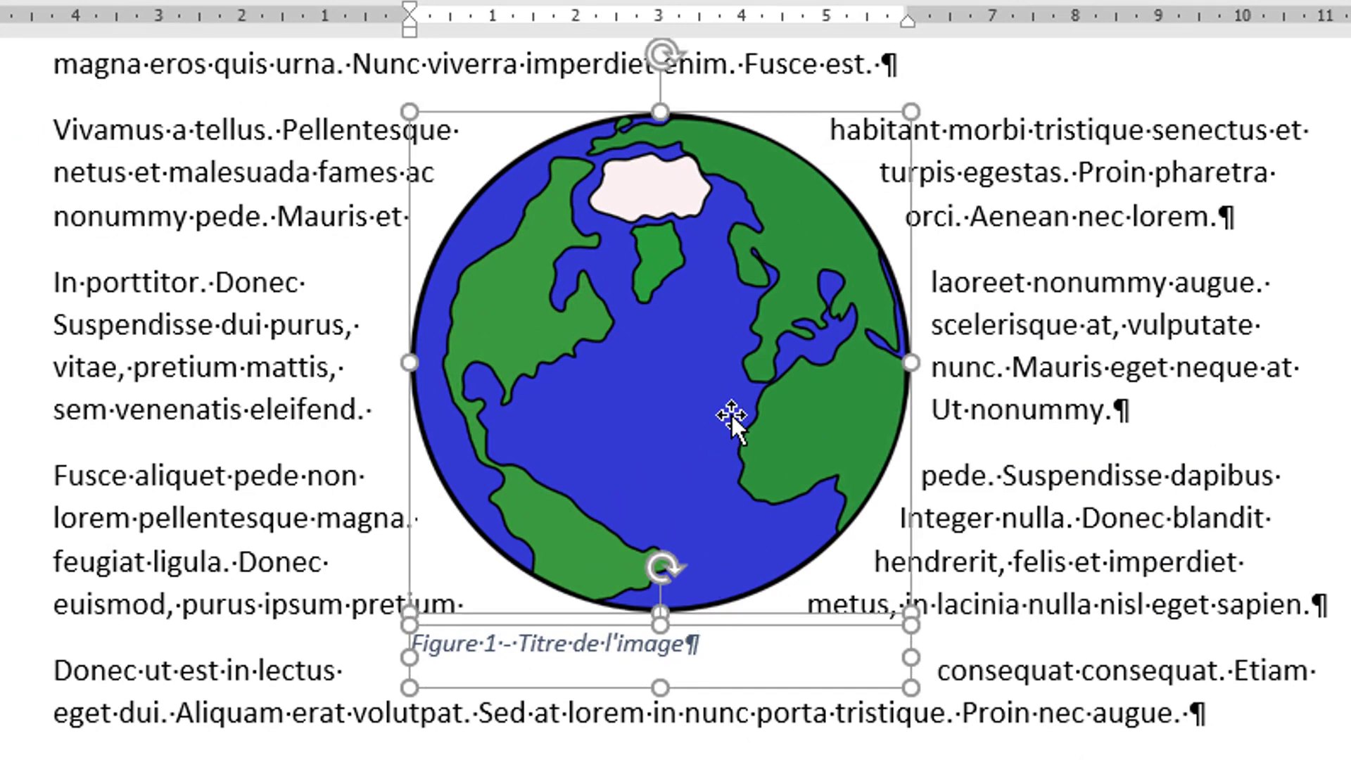
right_click(731, 412)
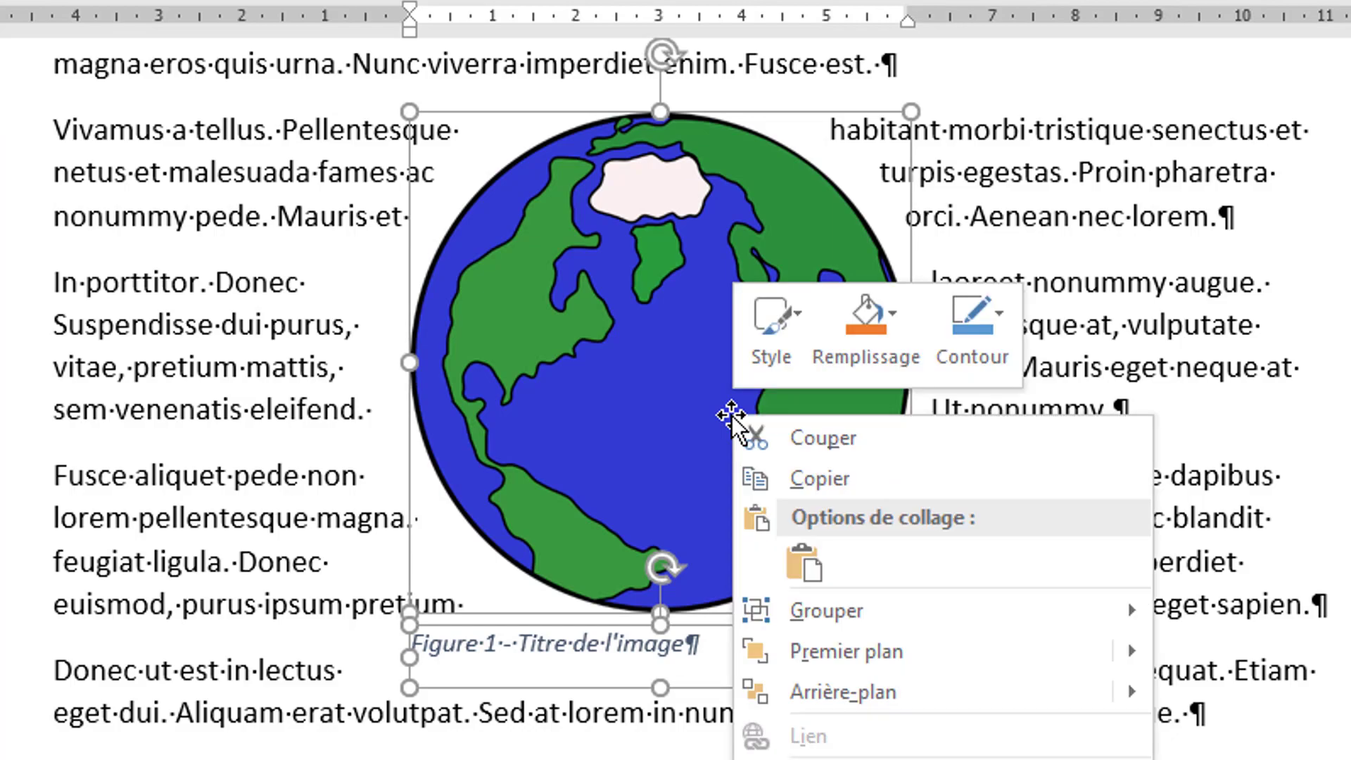
mouse_move(907, 609)
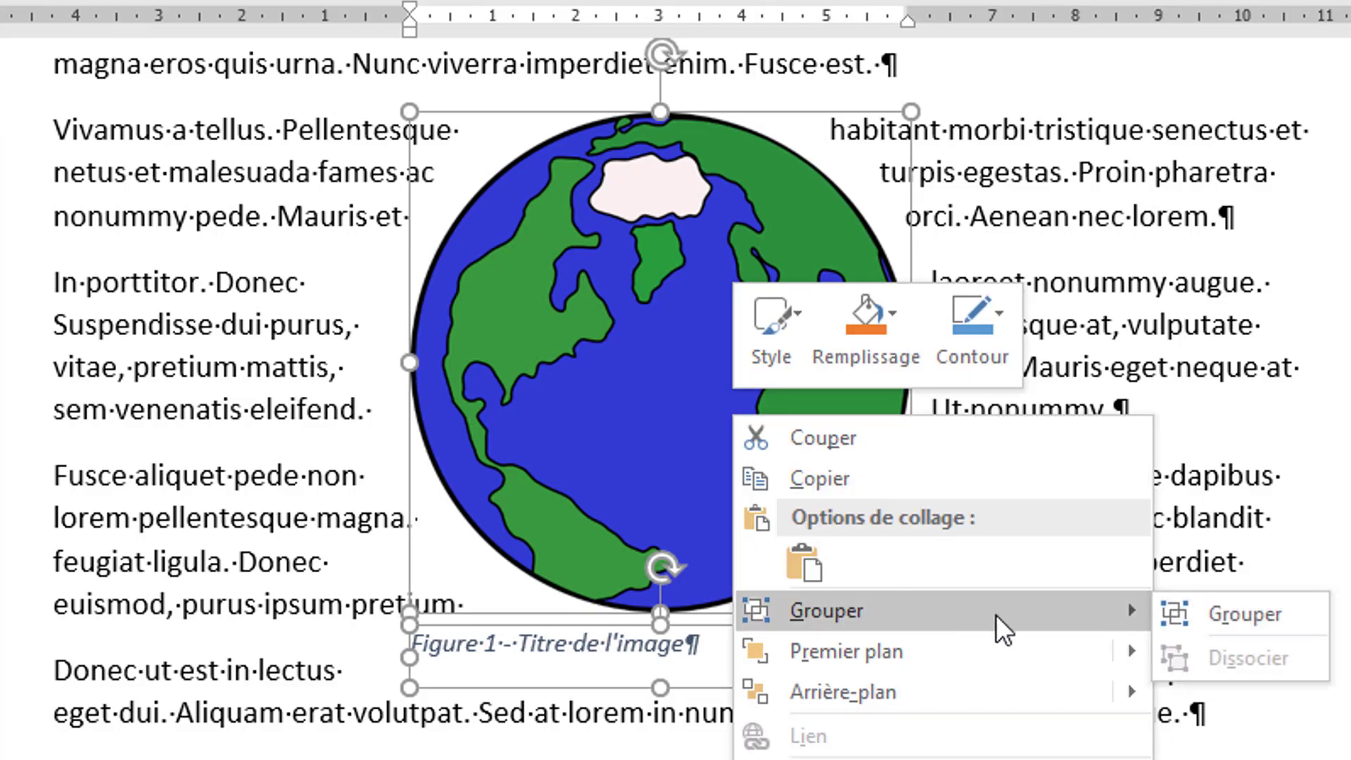
click(1251, 625)
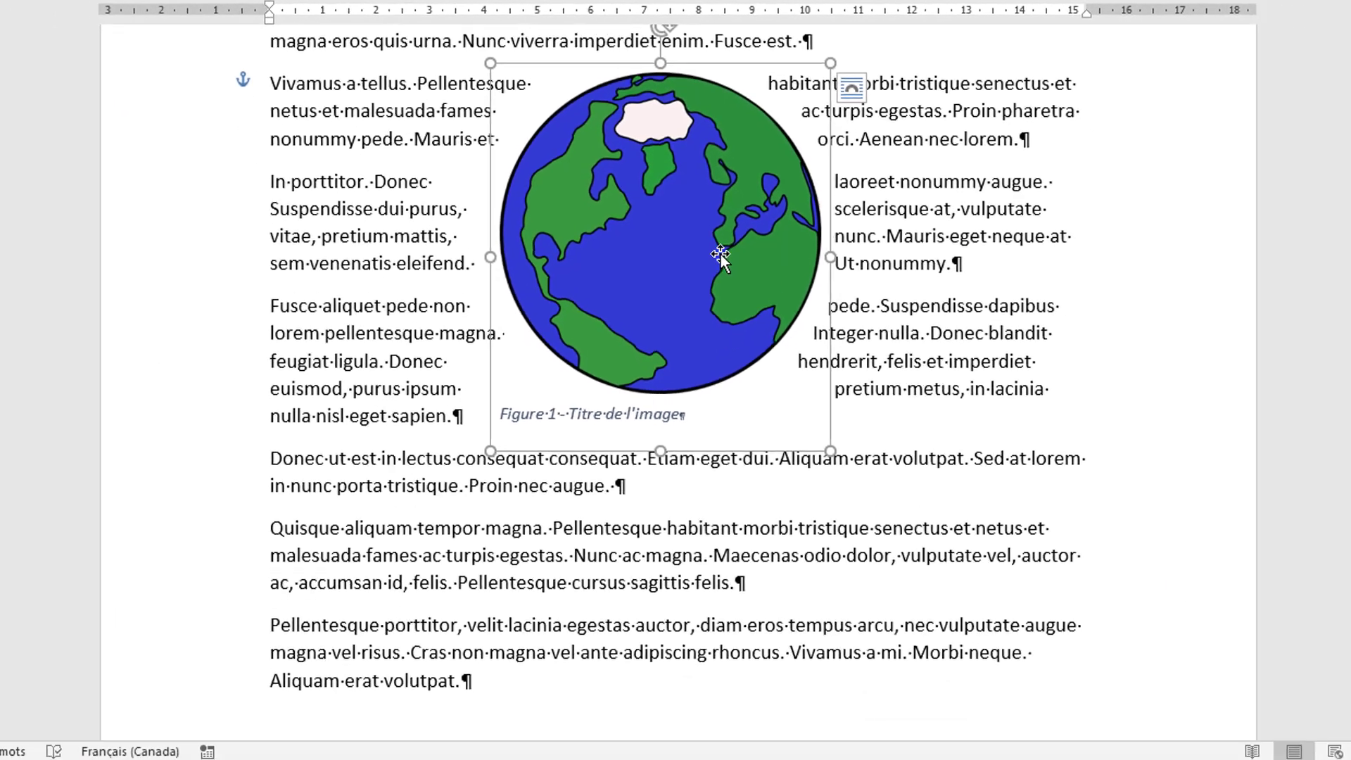
drag(721, 249, 718, 323)
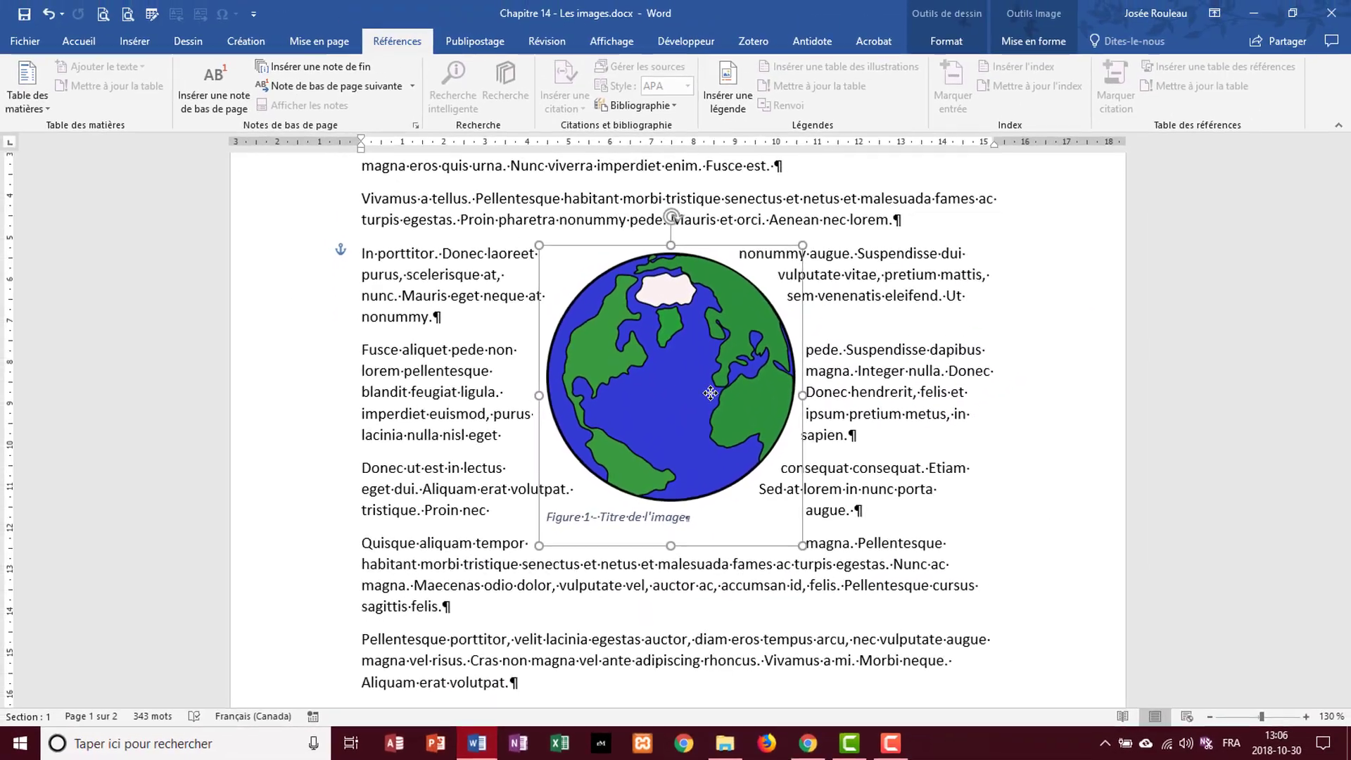
scroll(577, 407, down, 10)
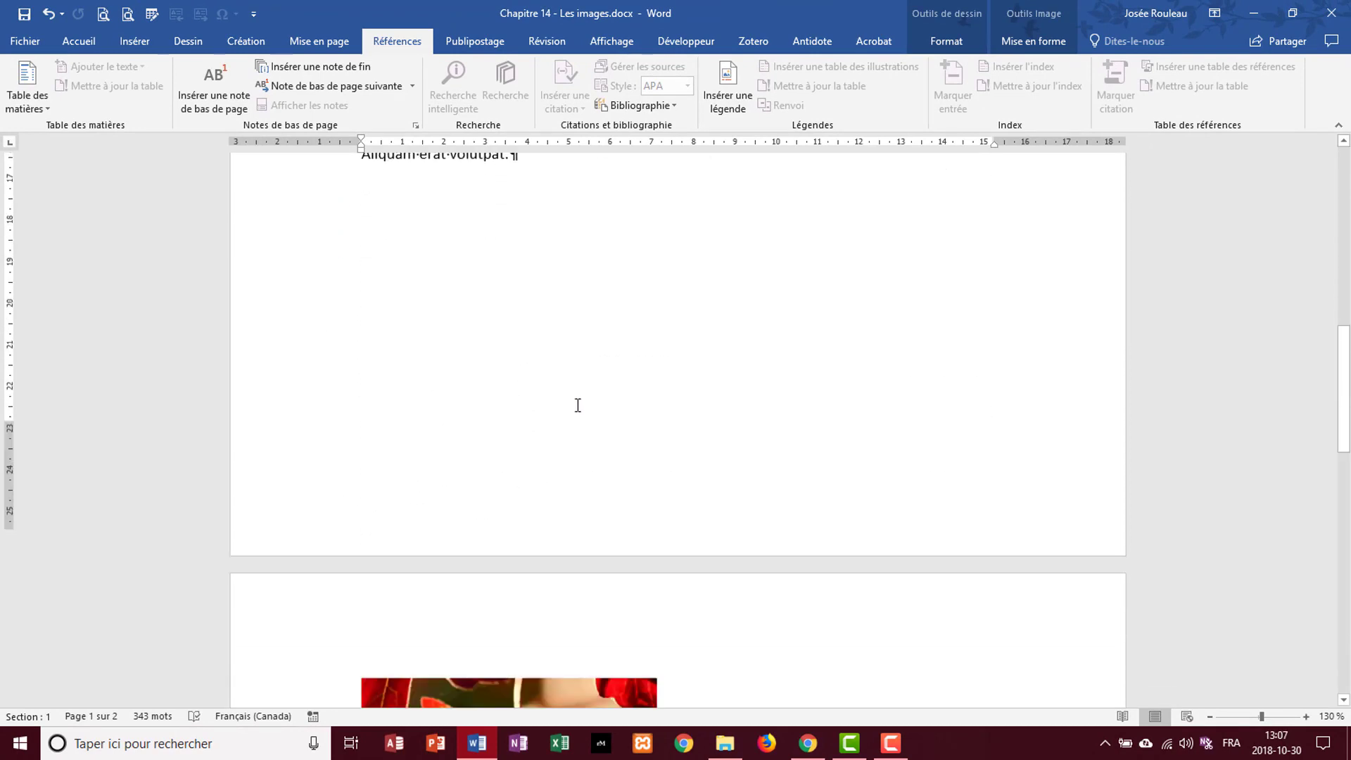
- Insert the caption "Figure 2 - Titre de l'image" below the leaf image on the second page
scroll(570, 406, down, 3)
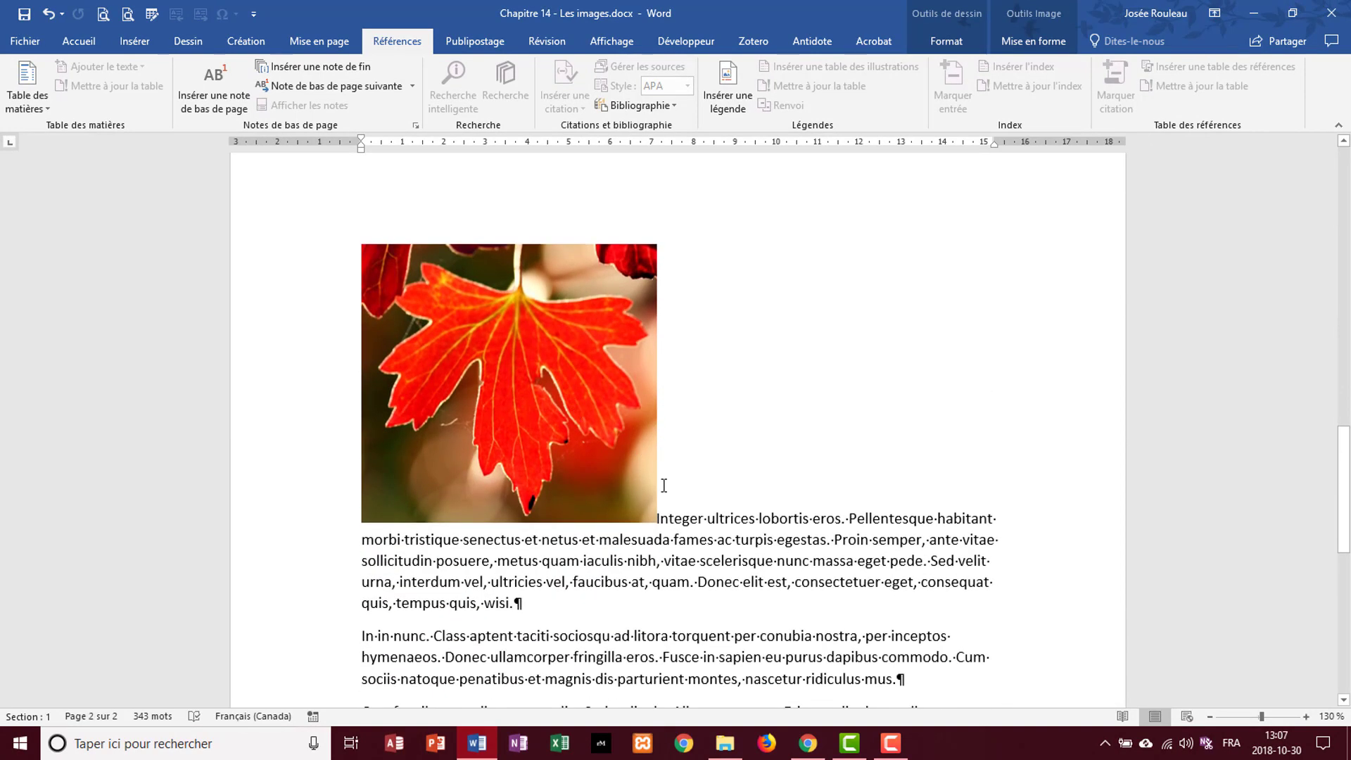
click(640, 470)
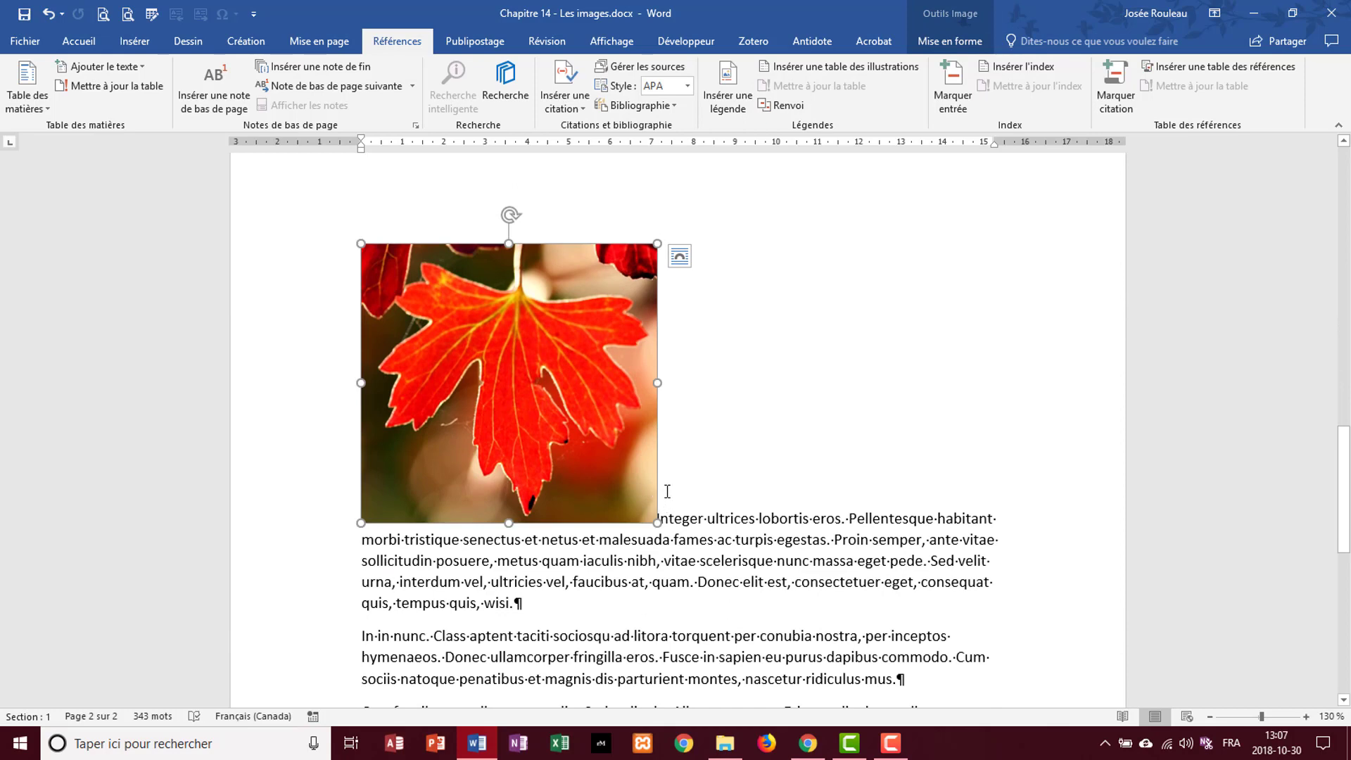
click(727, 101)
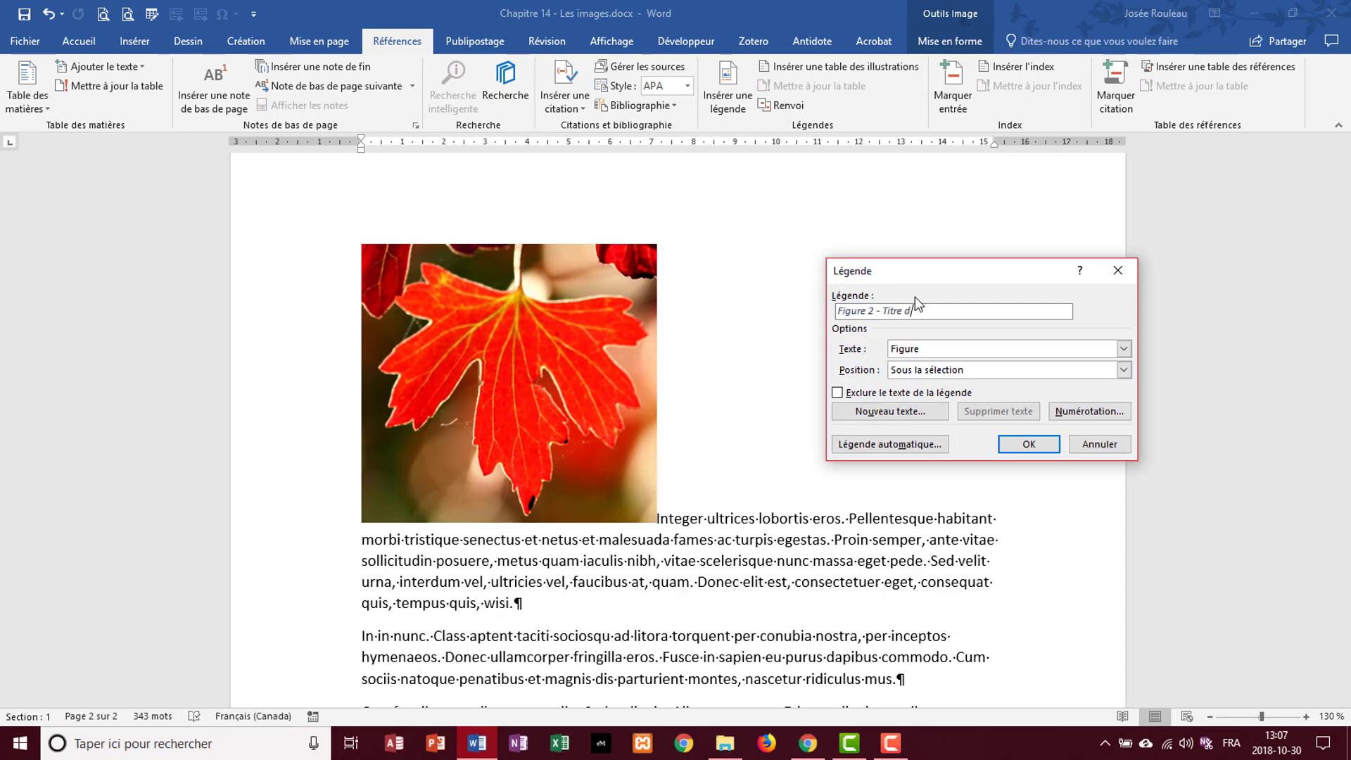
text(ge)
click(1004, 445)
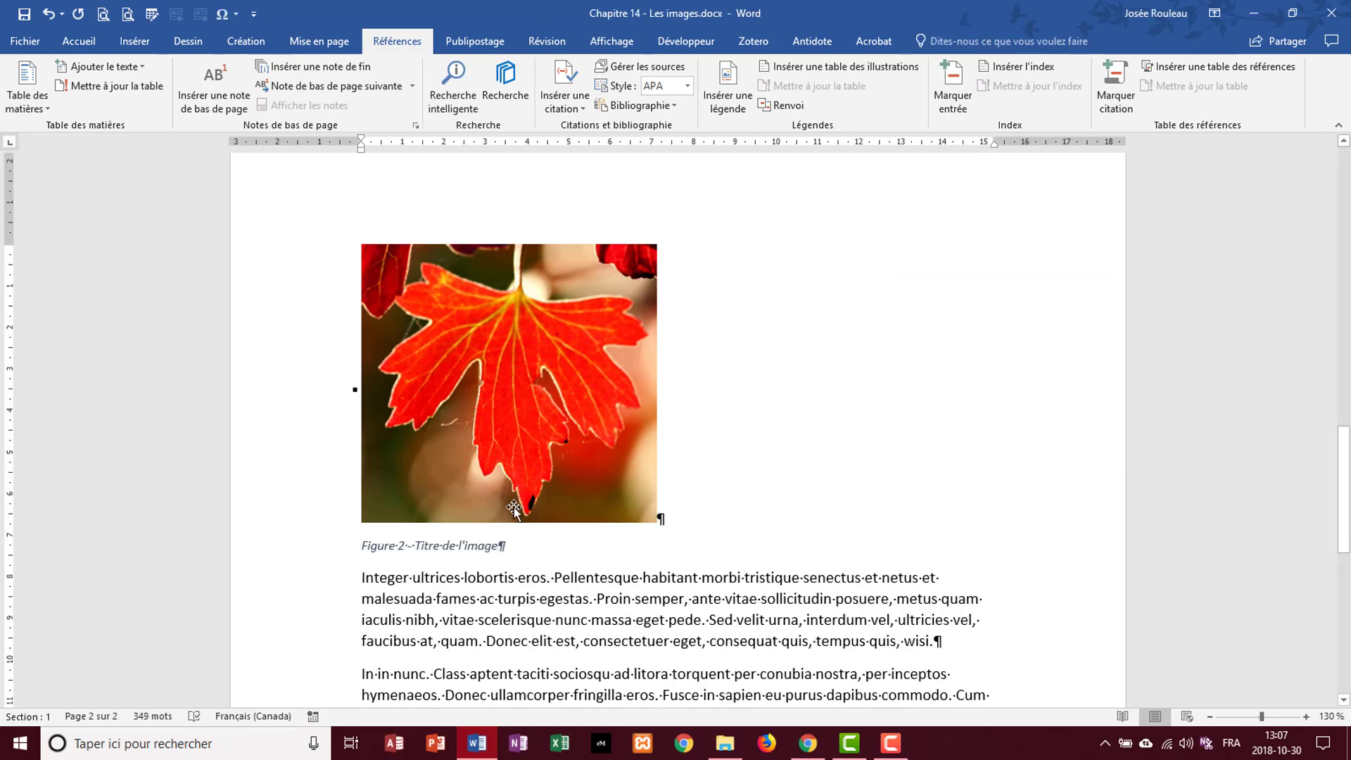
- Insert three empty paragraphs above the leaf image to test whether its caption moves with it
click(498, 422)
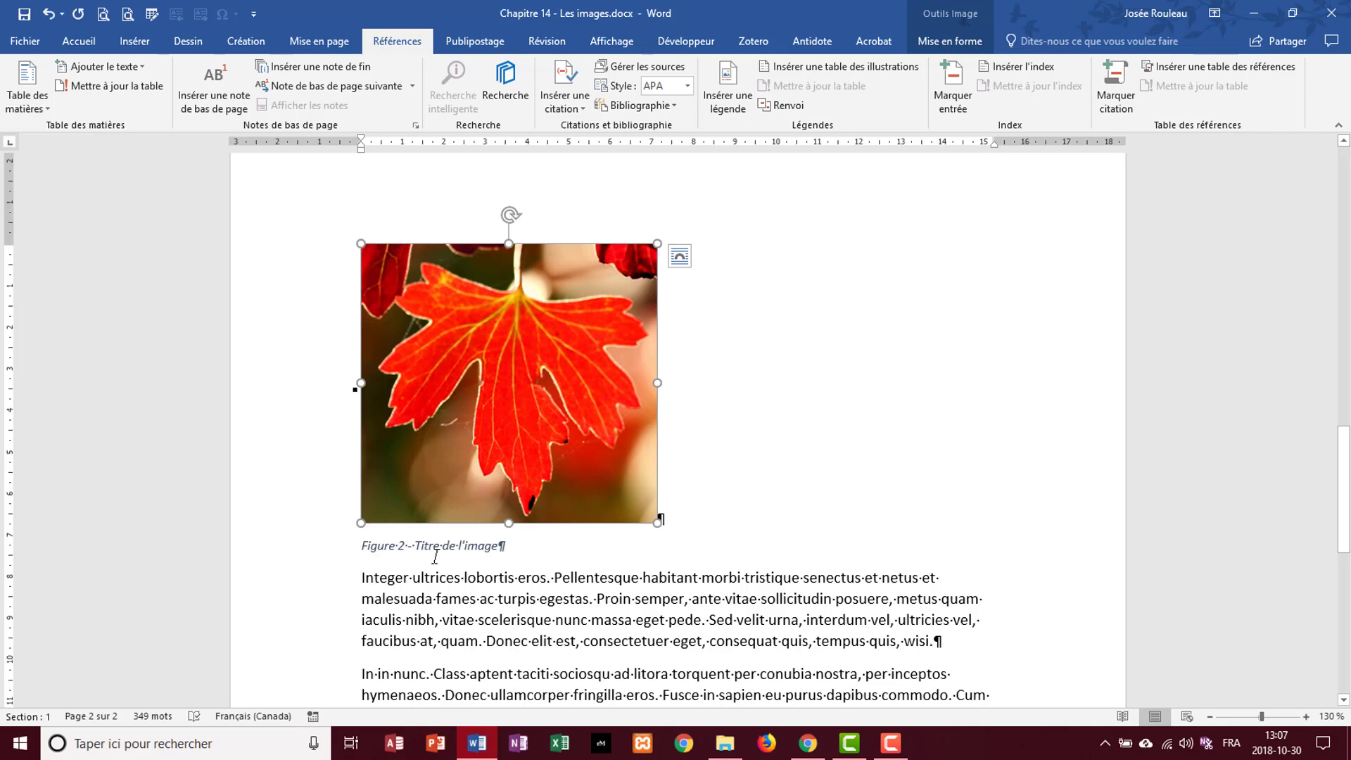
click(378, 547)
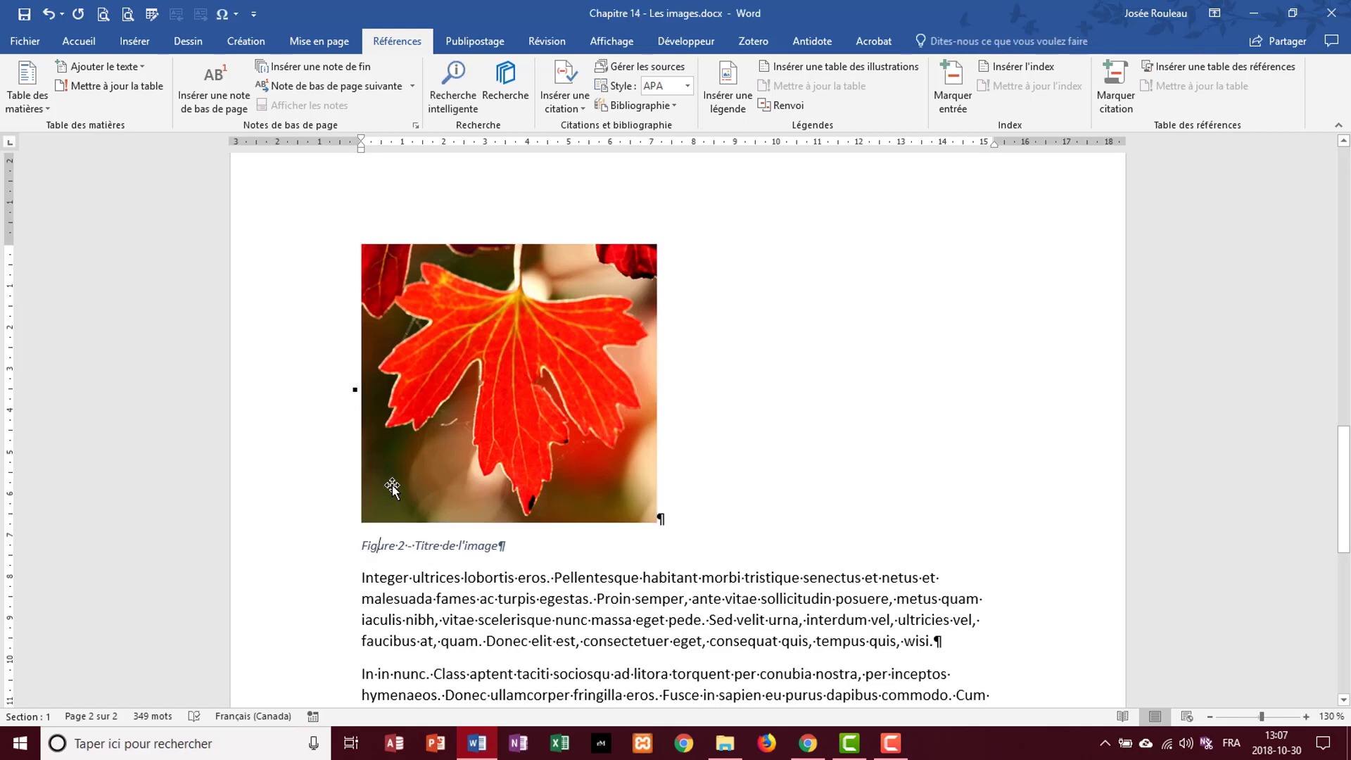
drag(354, 476, 372, 465)
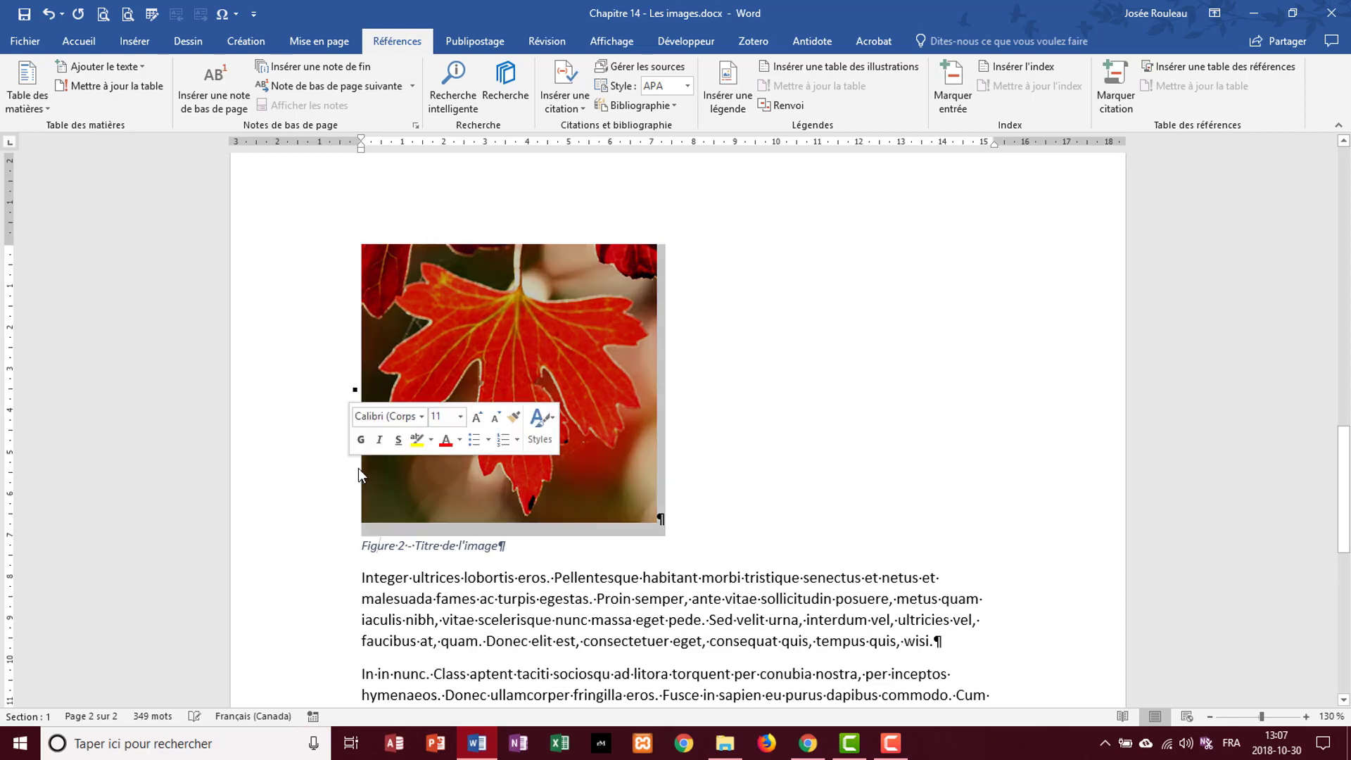
click(703, 464)
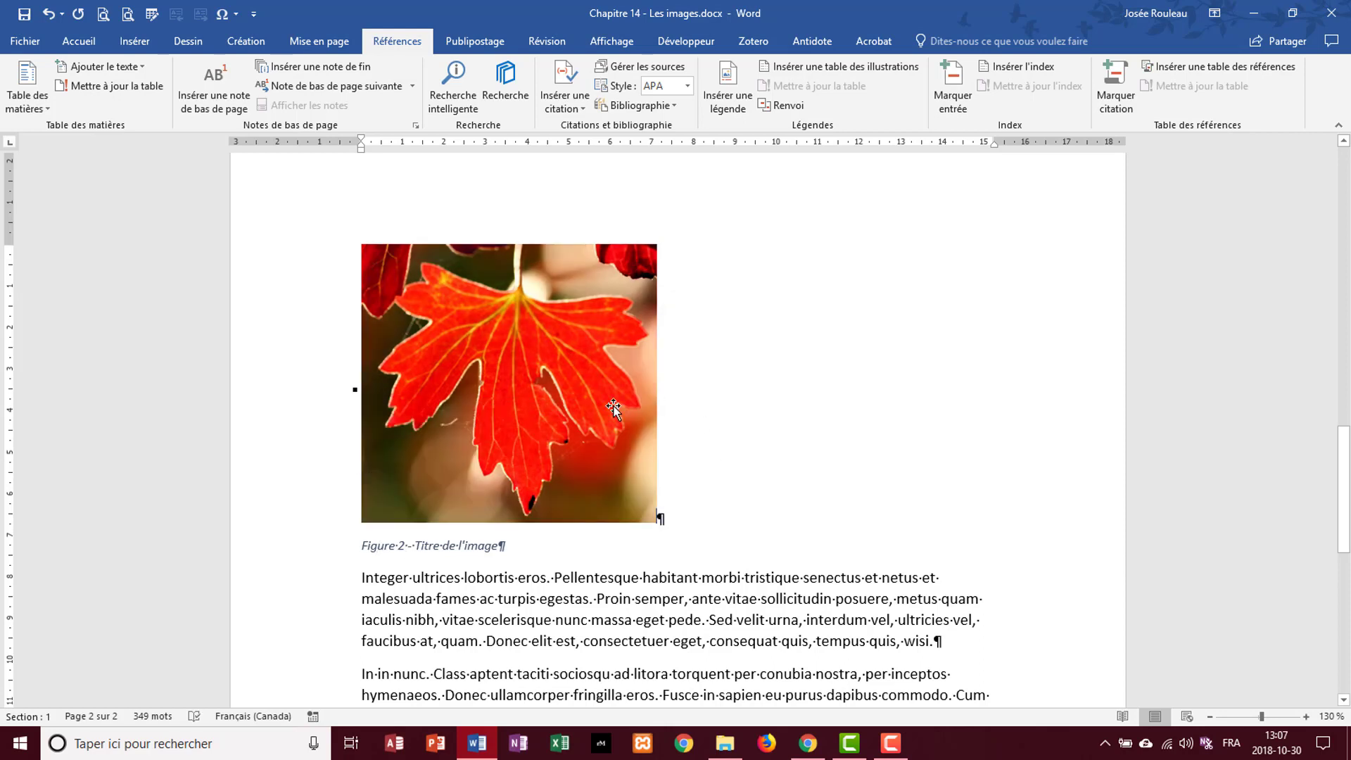
click(360, 434)
key(Return)
key(Return)
key(Return)
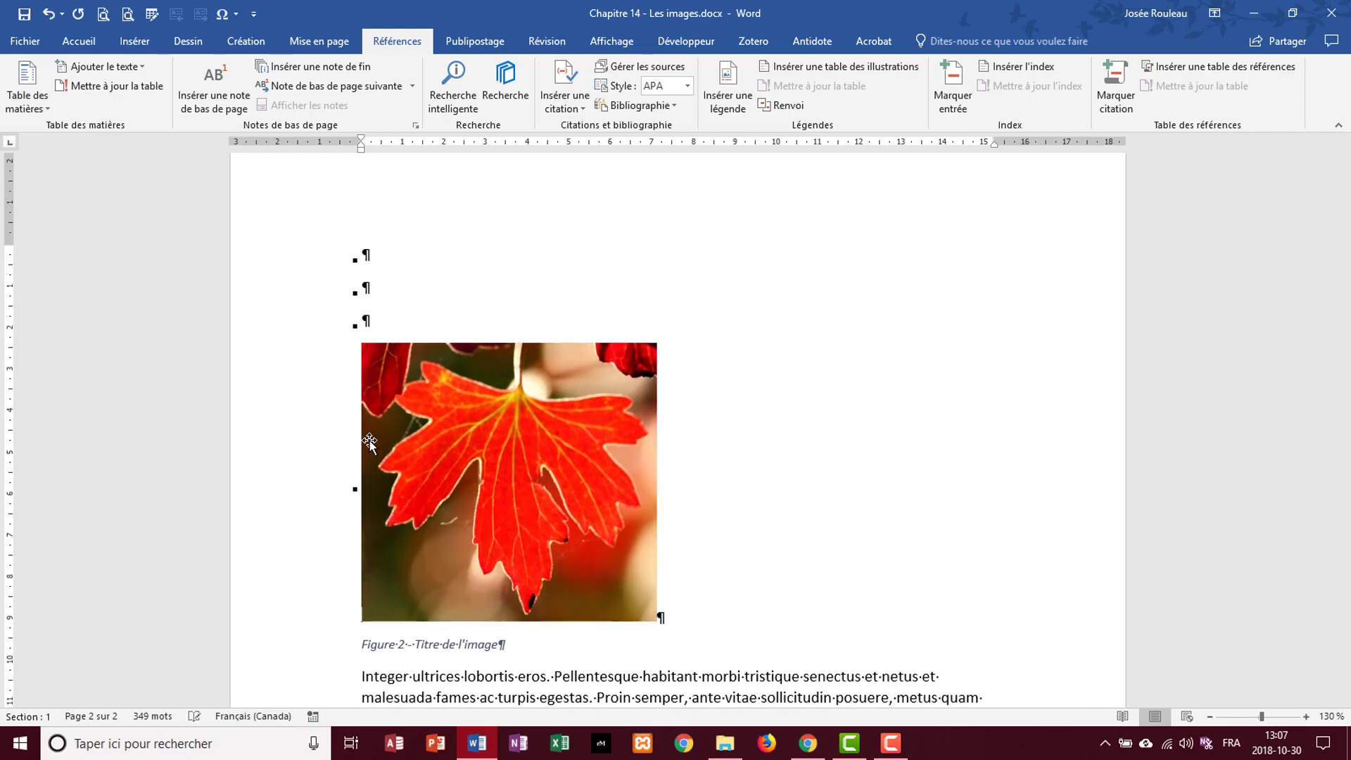
- Delete the three empty paragraphs above the leaf image
scroll(369, 441, down, 1)
scroll(370, 442, up, 2)
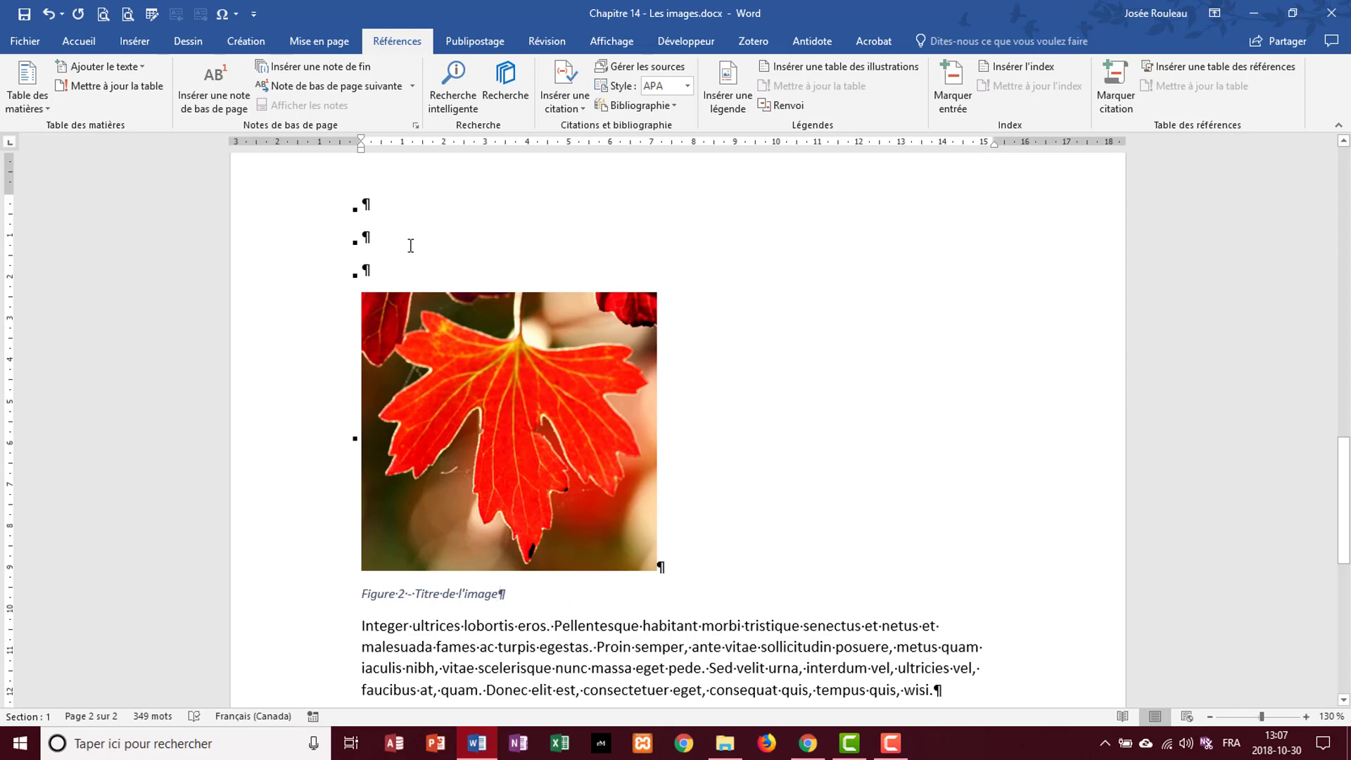
key(Delete)
key(Delete)
key(Delete)
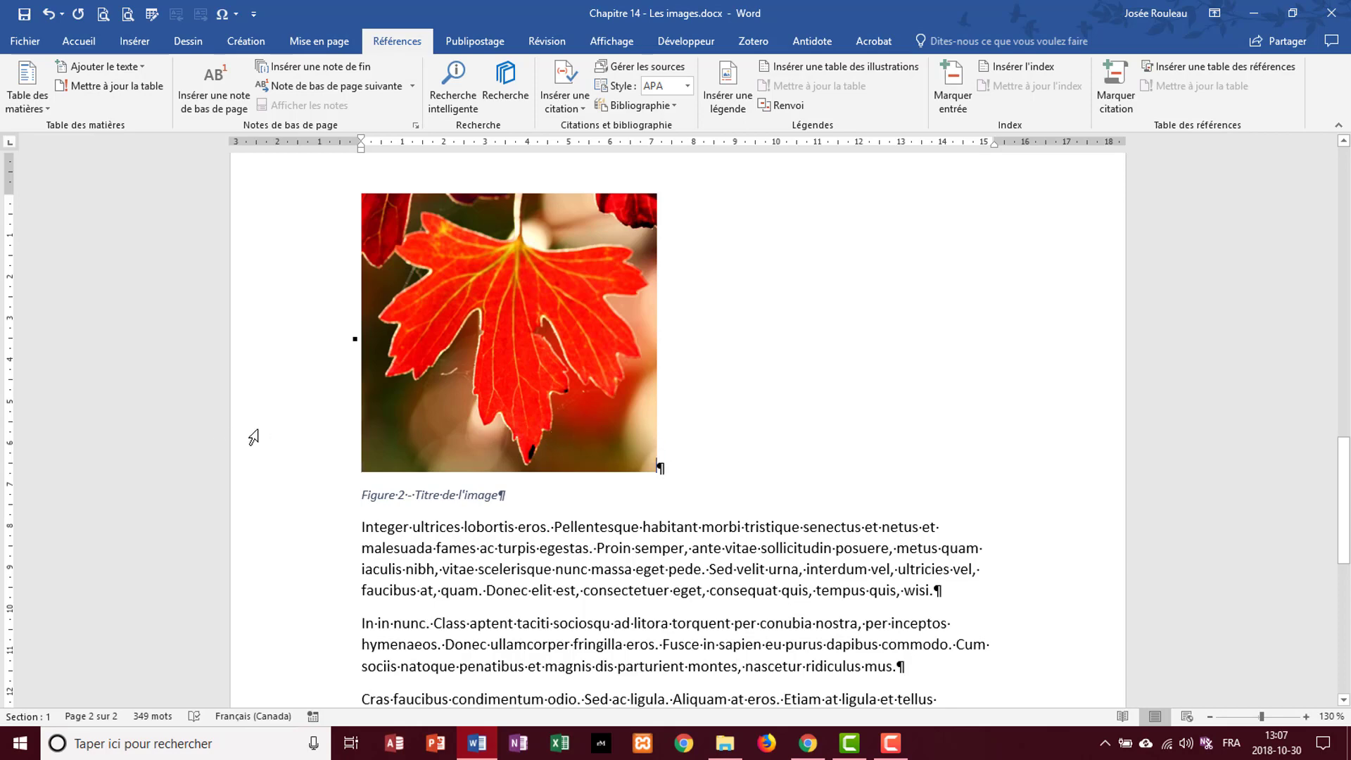
- Enable Paragraphes solidaires and Lignes solidaires for the leaf image's paragraph and its caption
drag(296, 461, 310, 501)
click(90, 48)
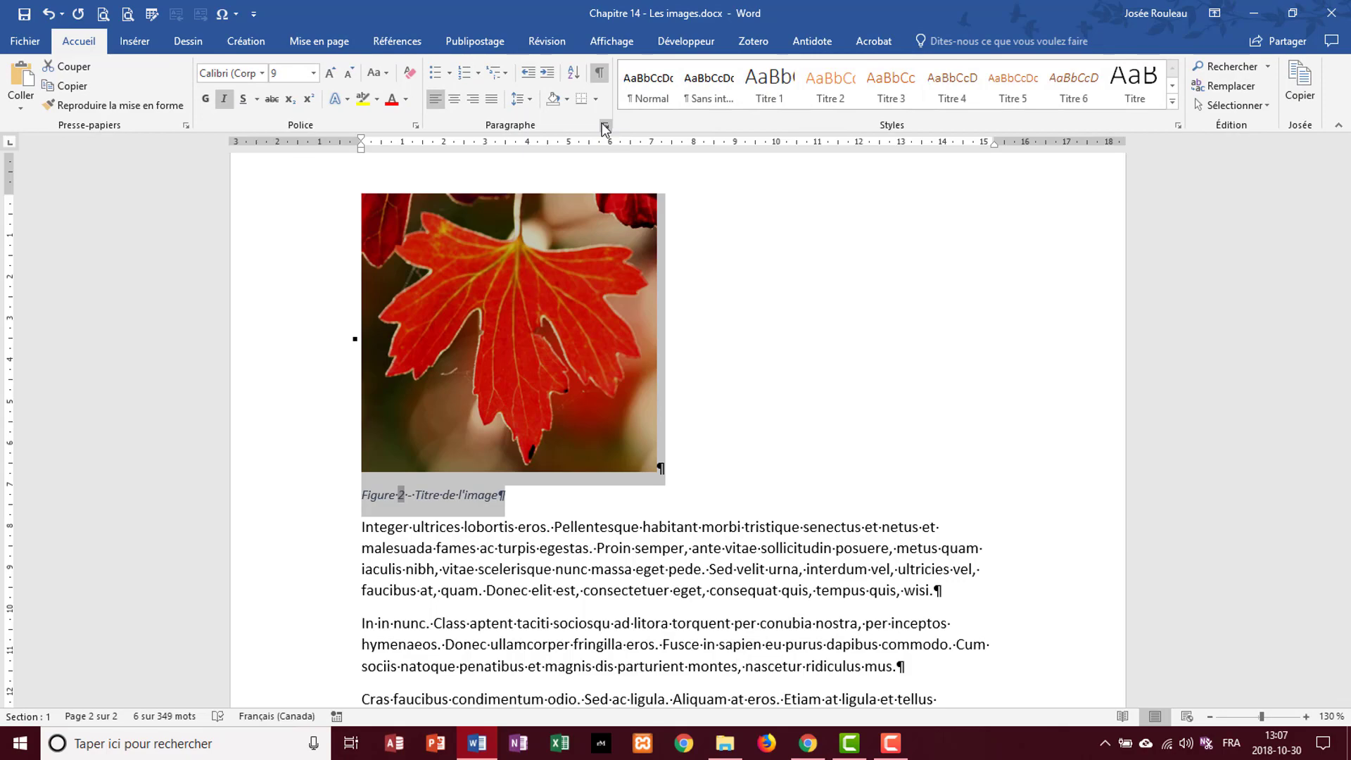
click(603, 127)
click(412, 164)
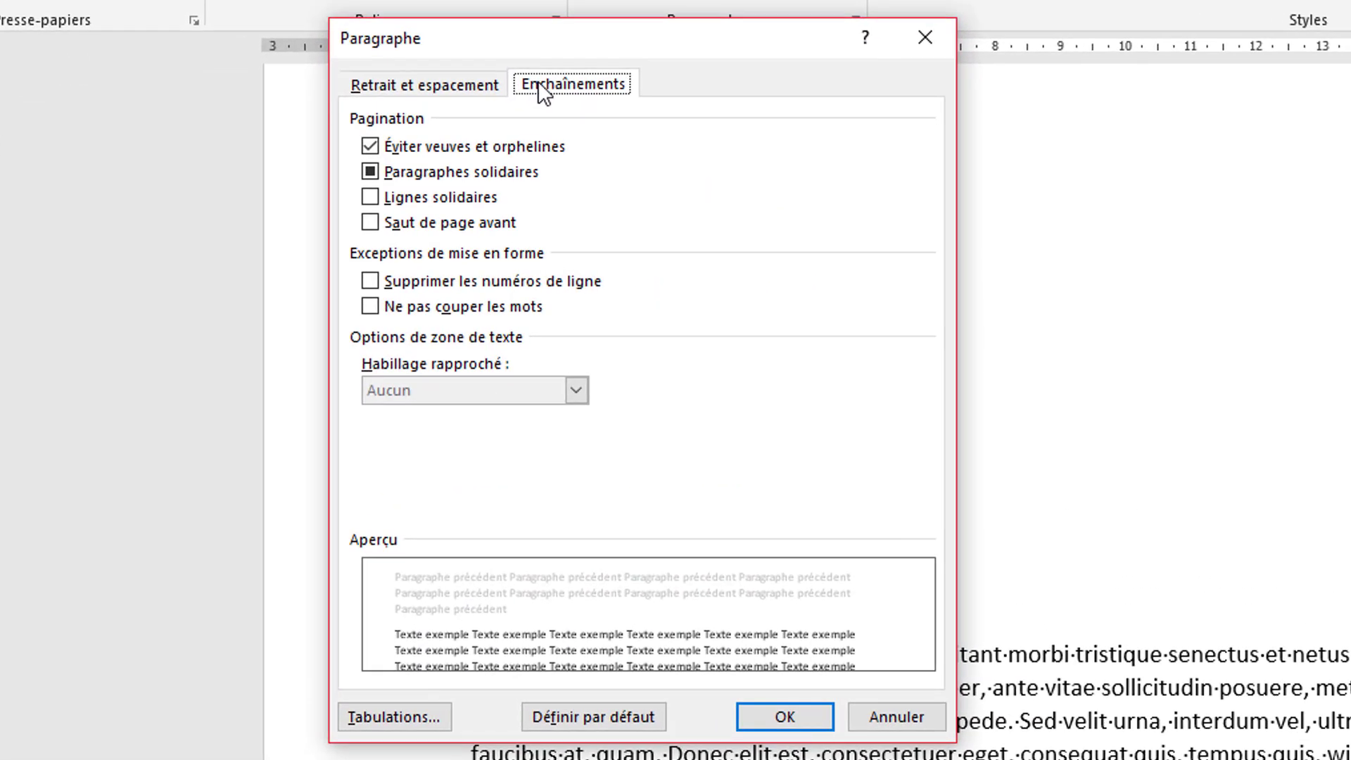
click(373, 173)
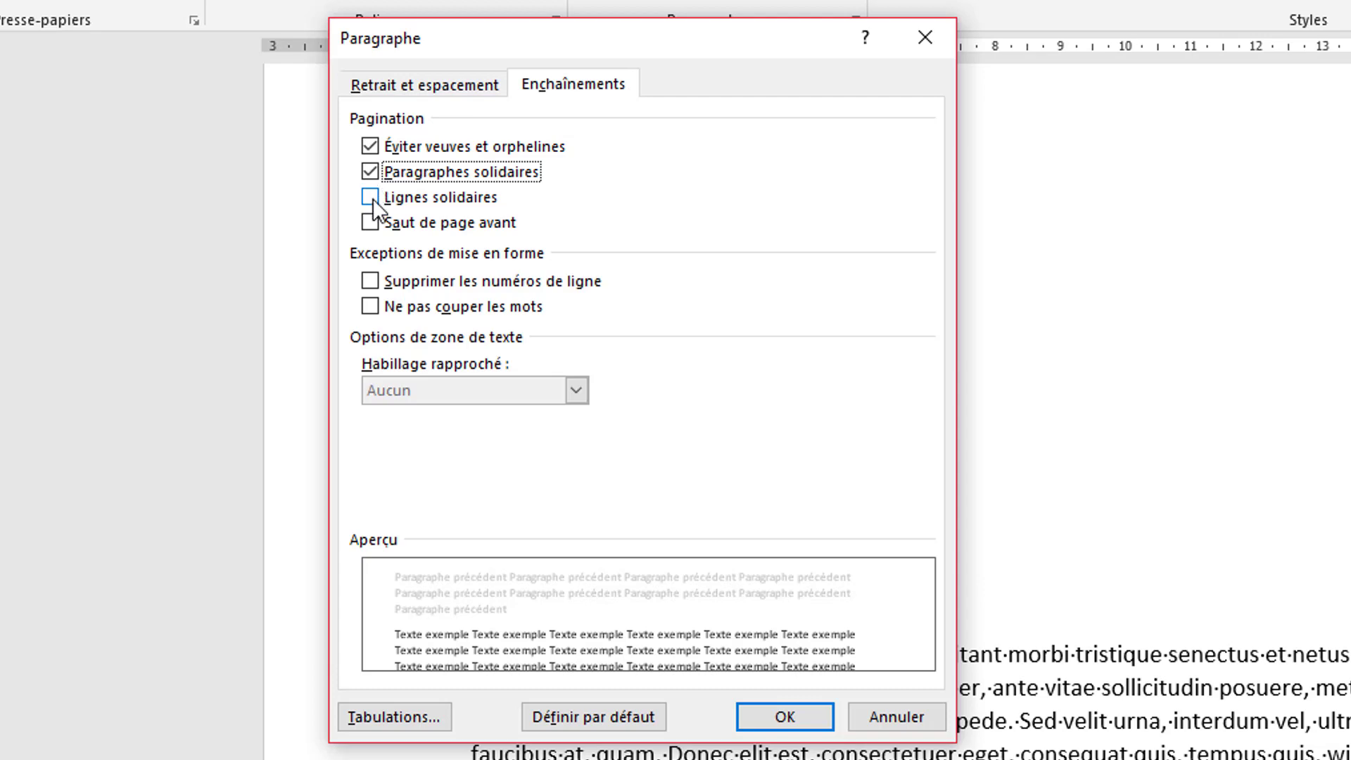
click(371, 198)
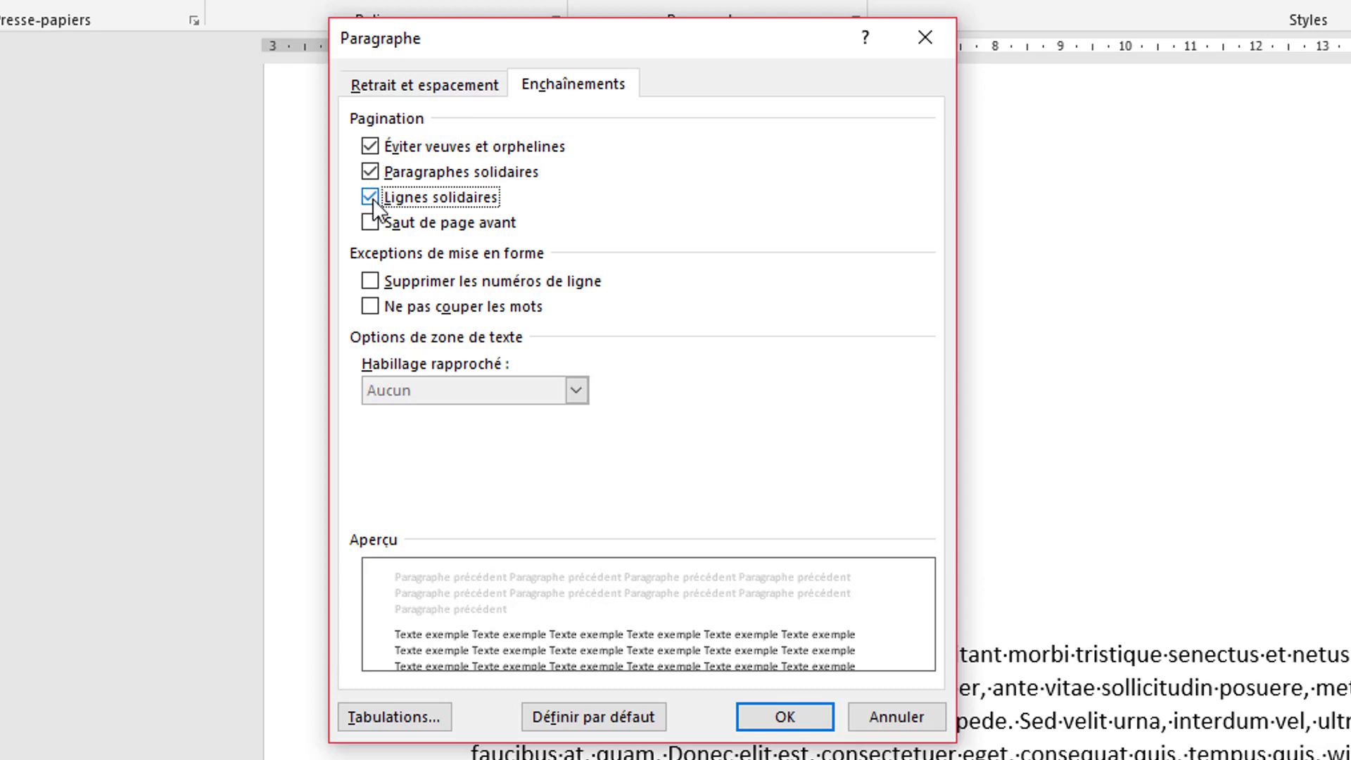
click(795, 710)
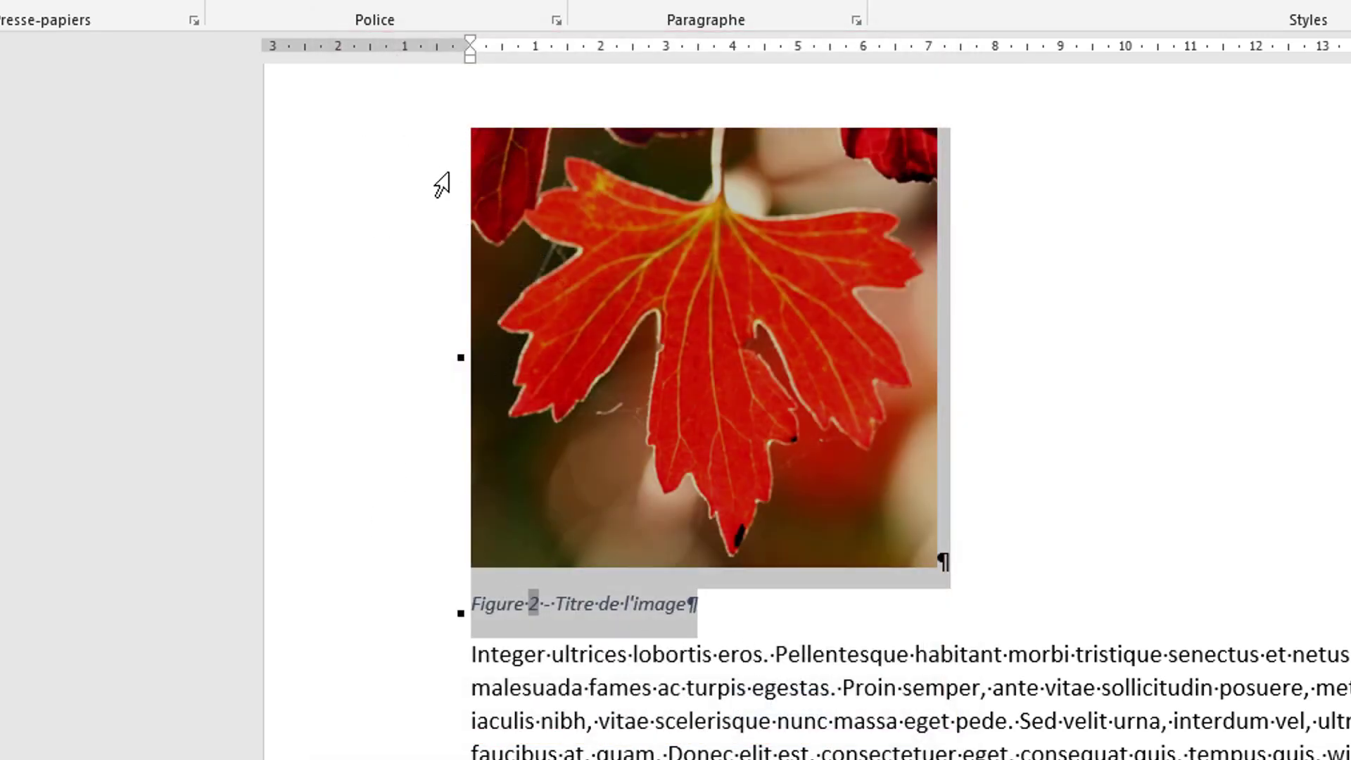
click(461, 187)
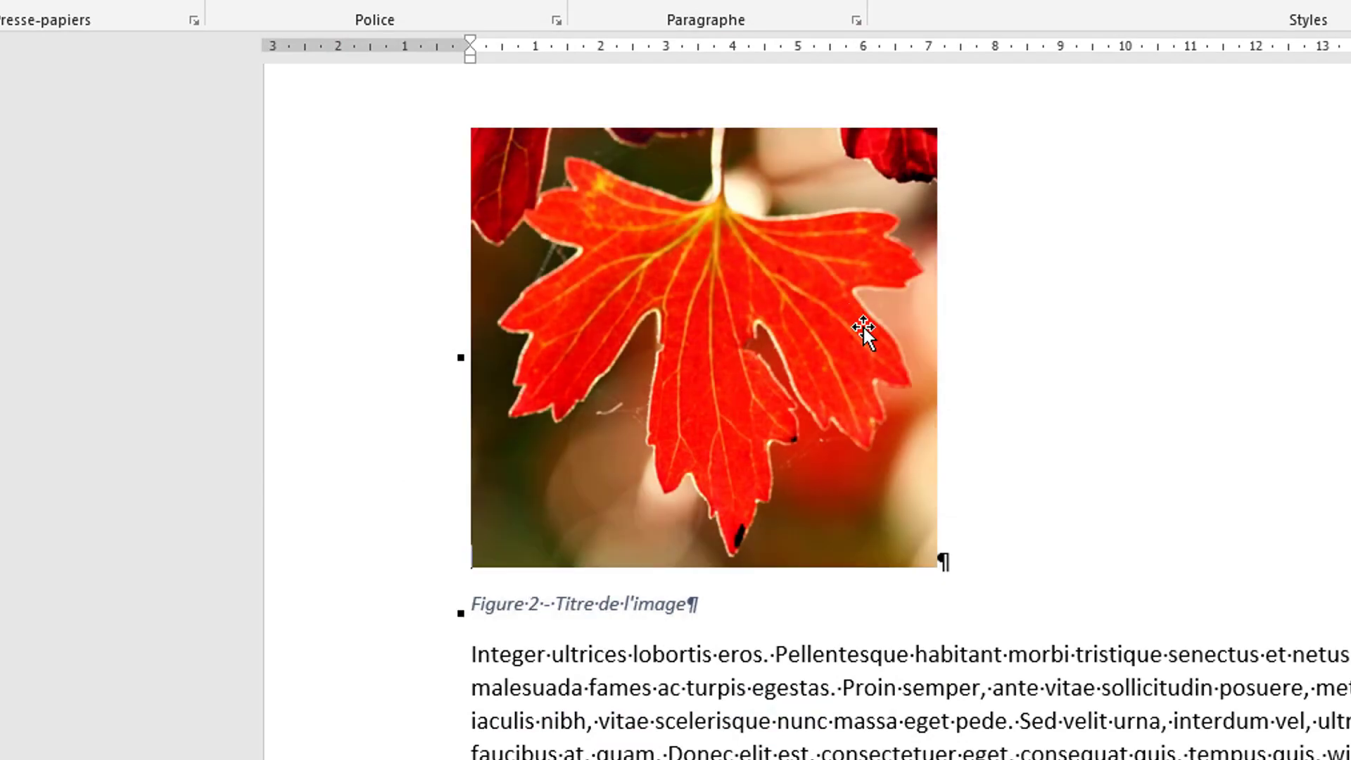